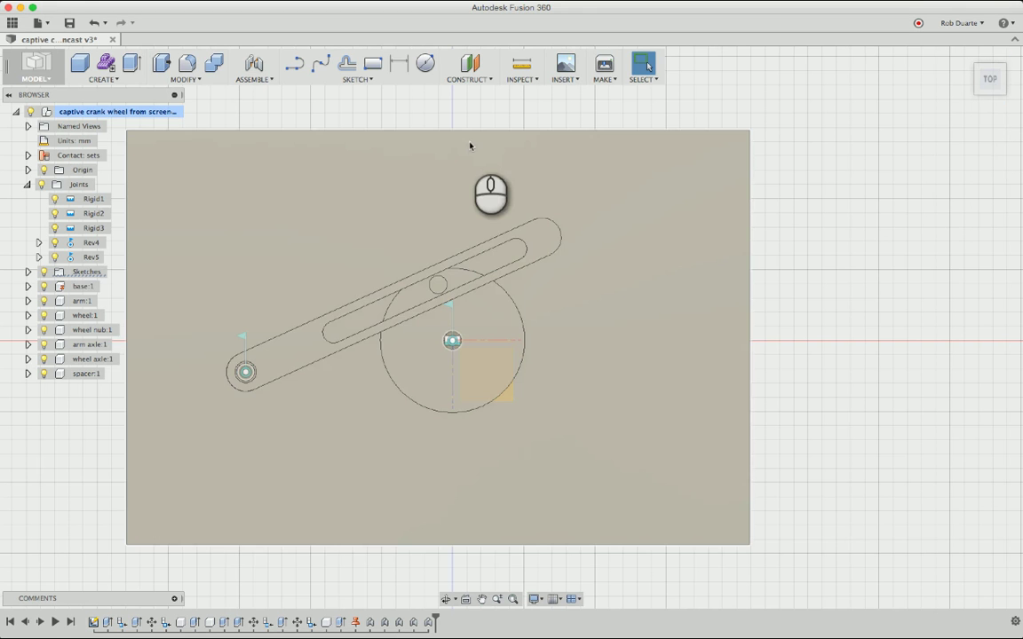
Switch the crank-wheel assembly from the flat Top view to the isometric Home view
left_click(636, 109)
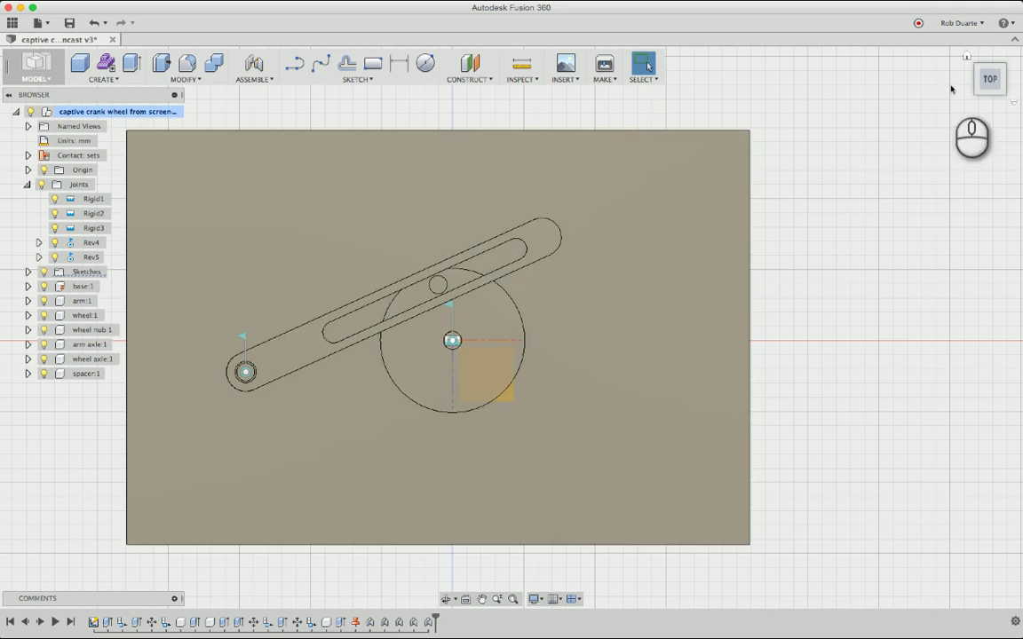
left_click(965, 58)
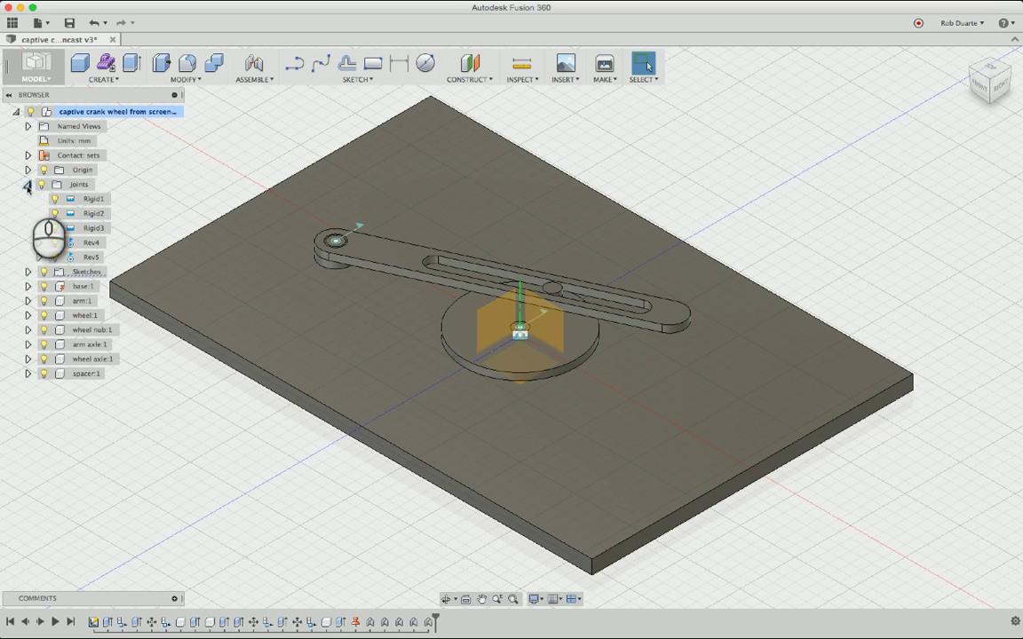
Collapse the Joints folder, then select the arm and dismiss its context menu
left_click(27, 185)
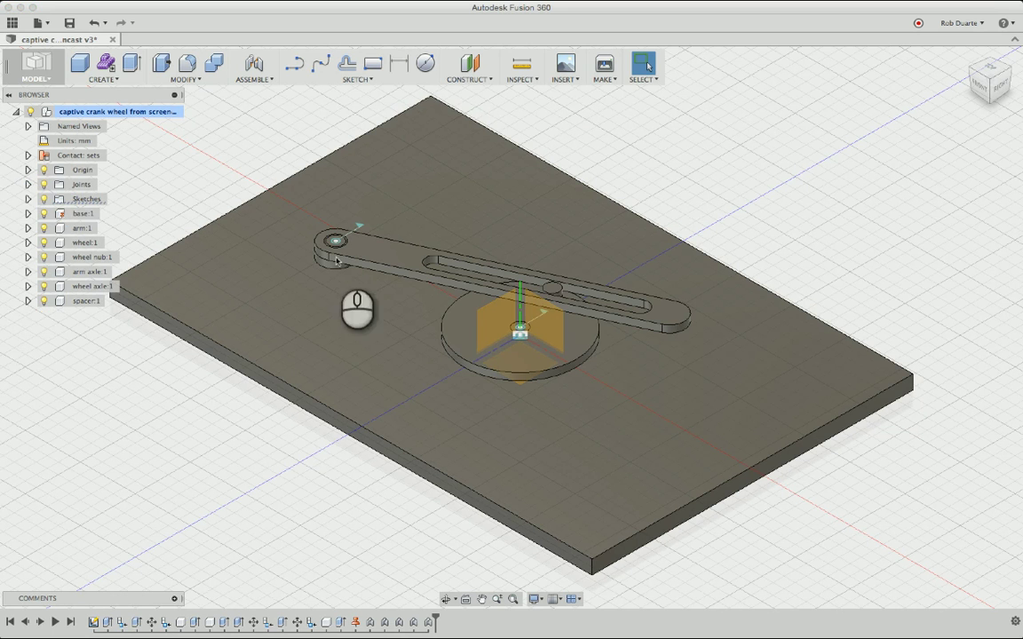
left_click(388, 254)
right_click(388, 253)
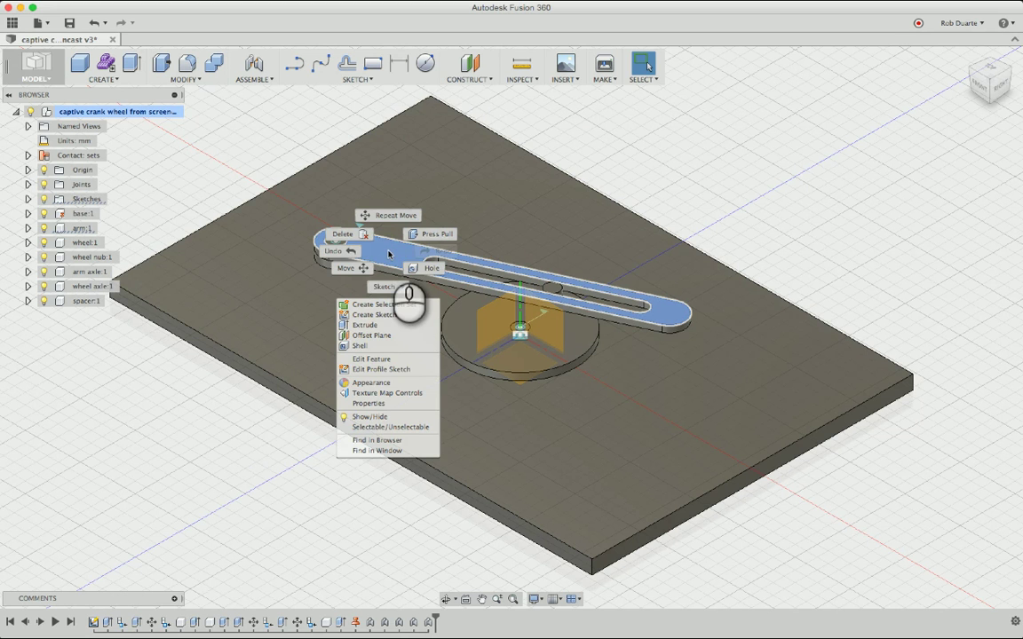
key("Escape")
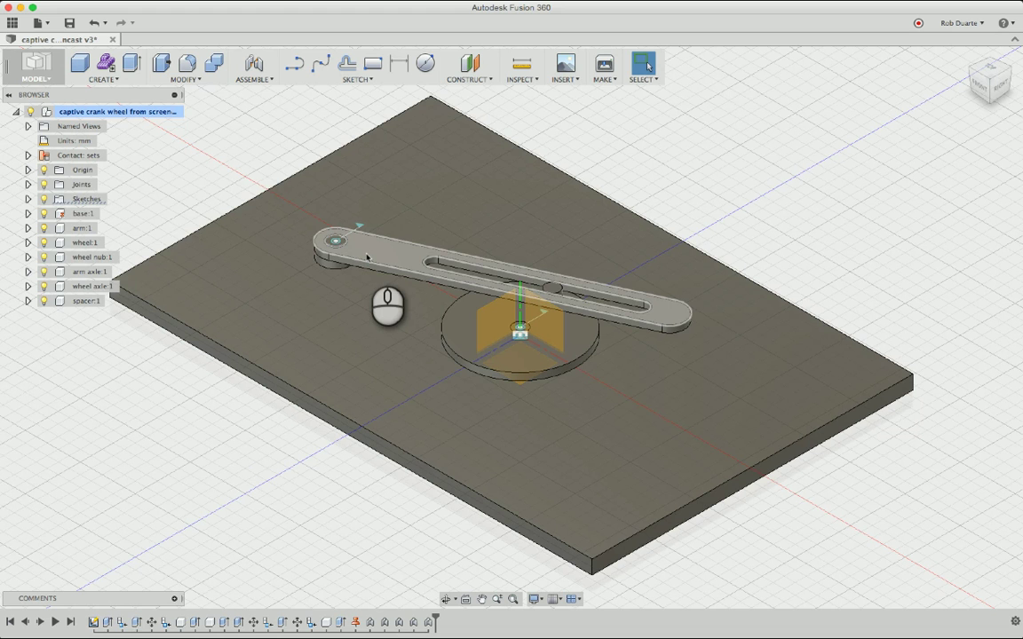
Expand the Sketches folder to list Sketch1 and check its Save As DXF option
left_click(28, 198)
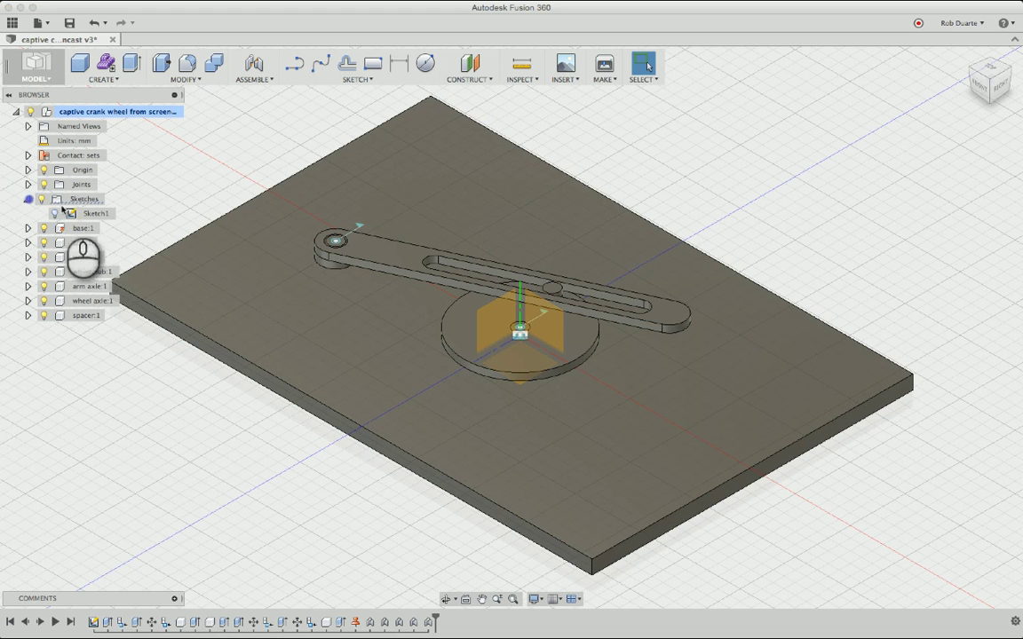
right_click(71, 214)
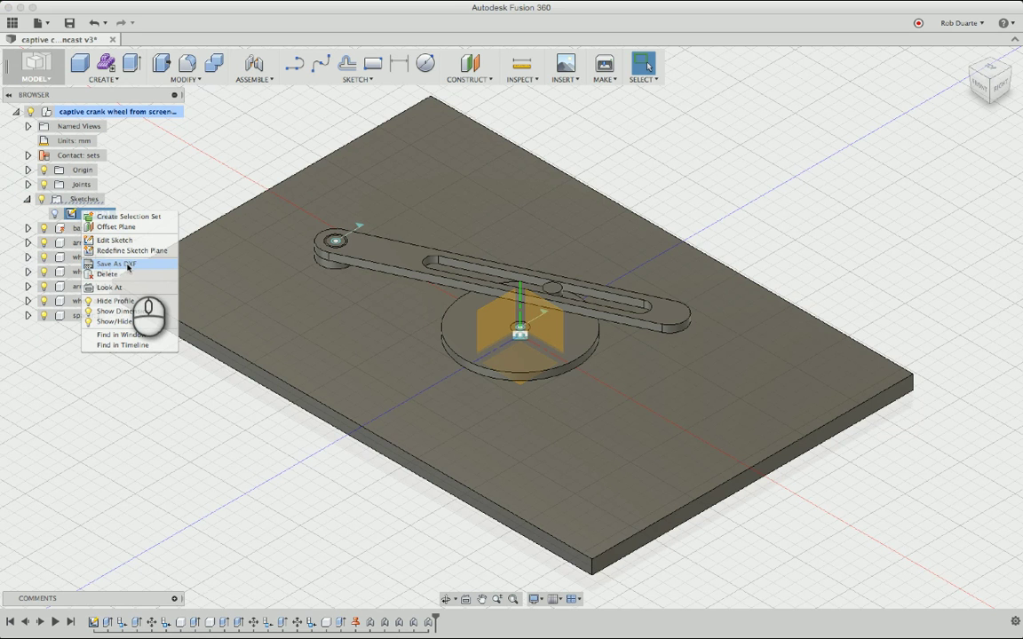
left_click(160, 163)
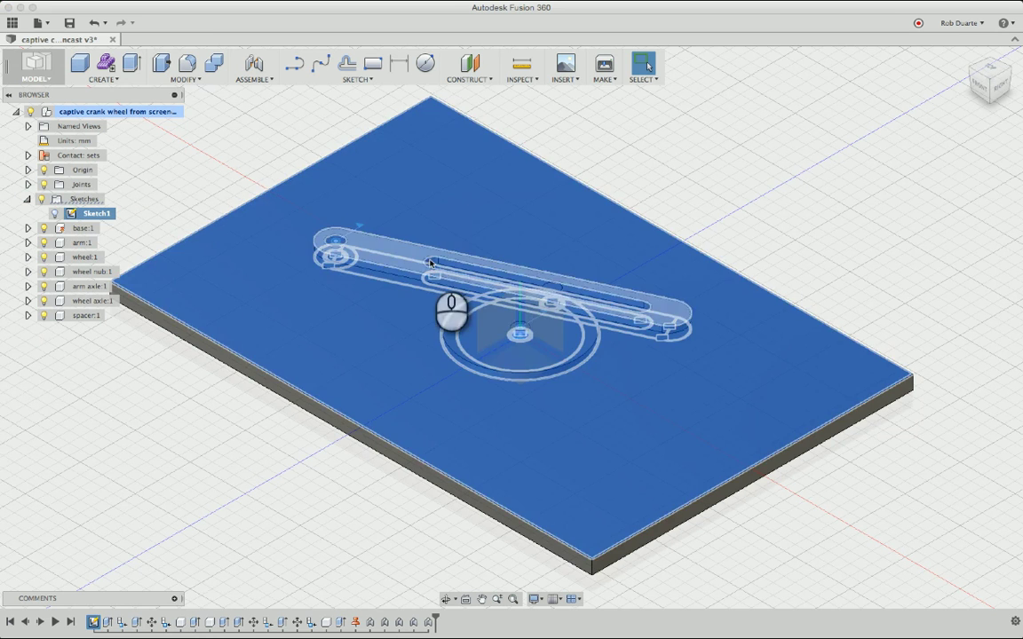
left_click(246, 179)
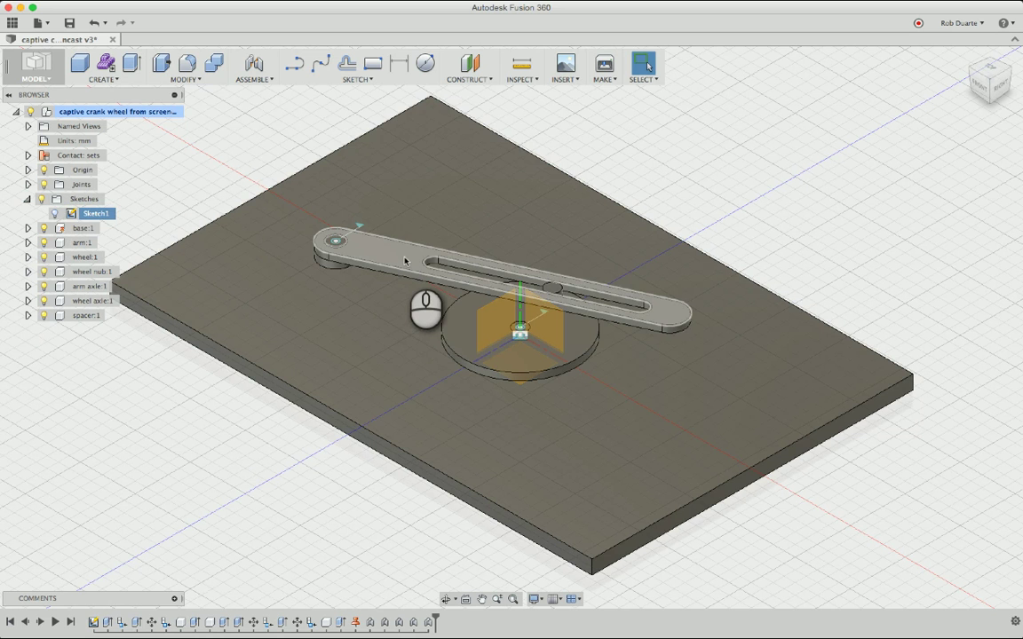
Create a new sketch, Sketch13, on the picked plane
left_click(360, 80)
left_click(362, 92)
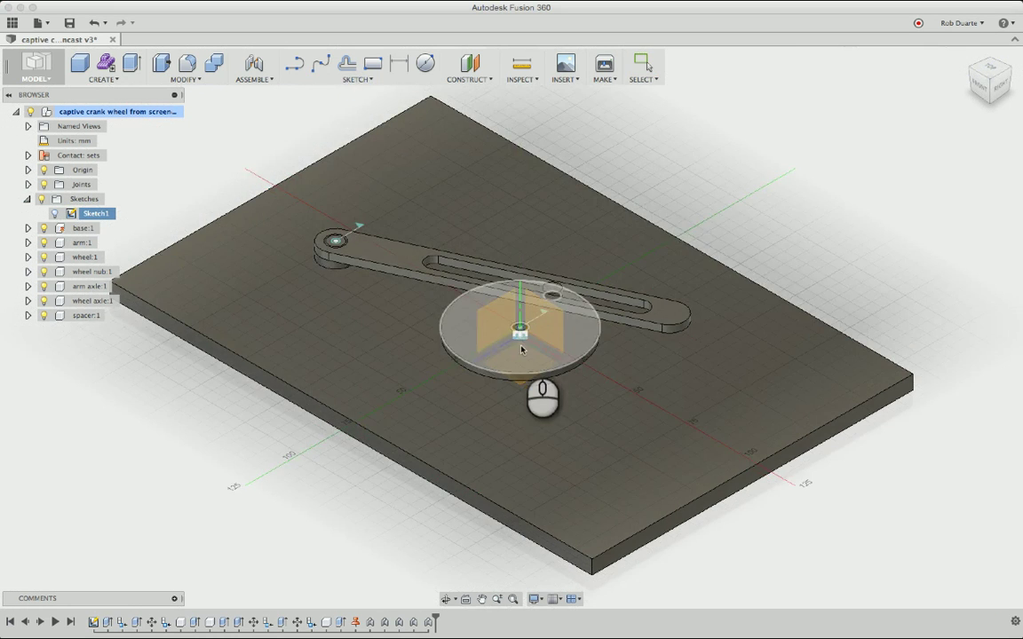
left_click(521, 384)
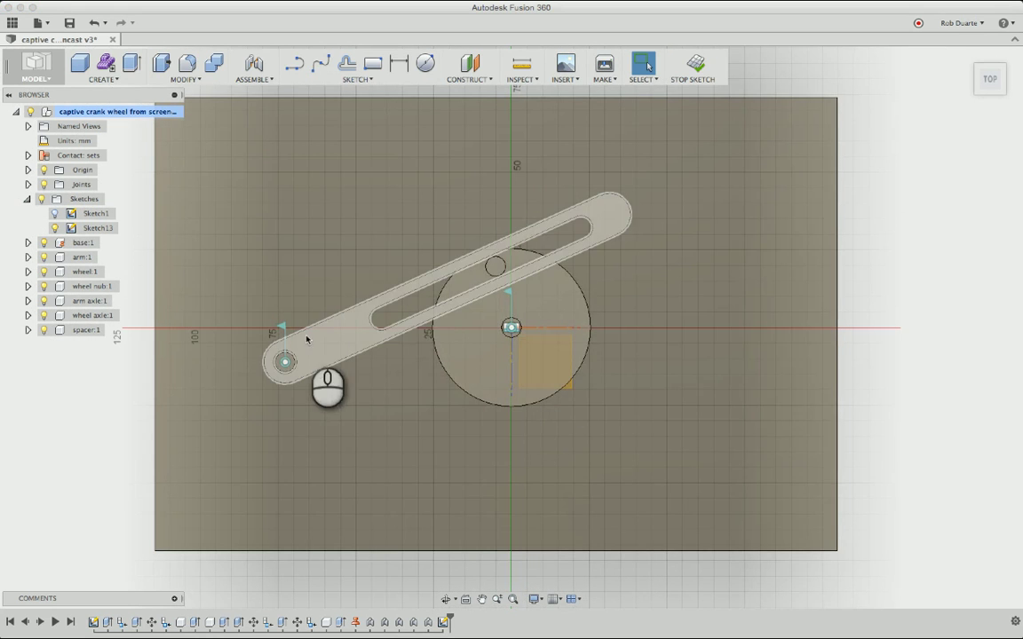
Project the arm body's outline and slot into Sketch13 using the Bodies filter
left_click(358, 79)
mouse_move(345, 346)
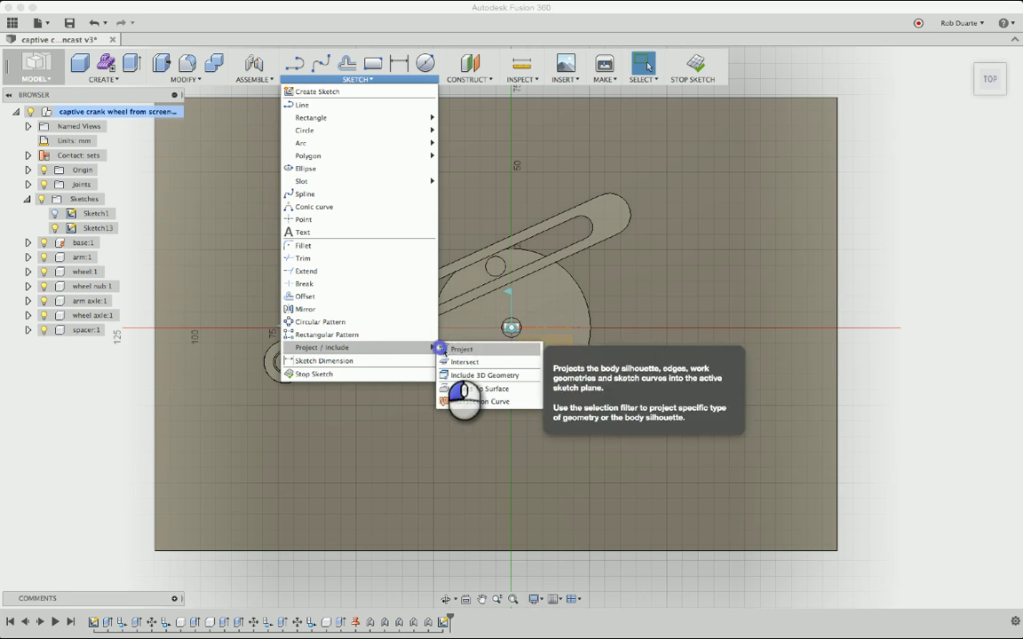
left_click(448, 349)
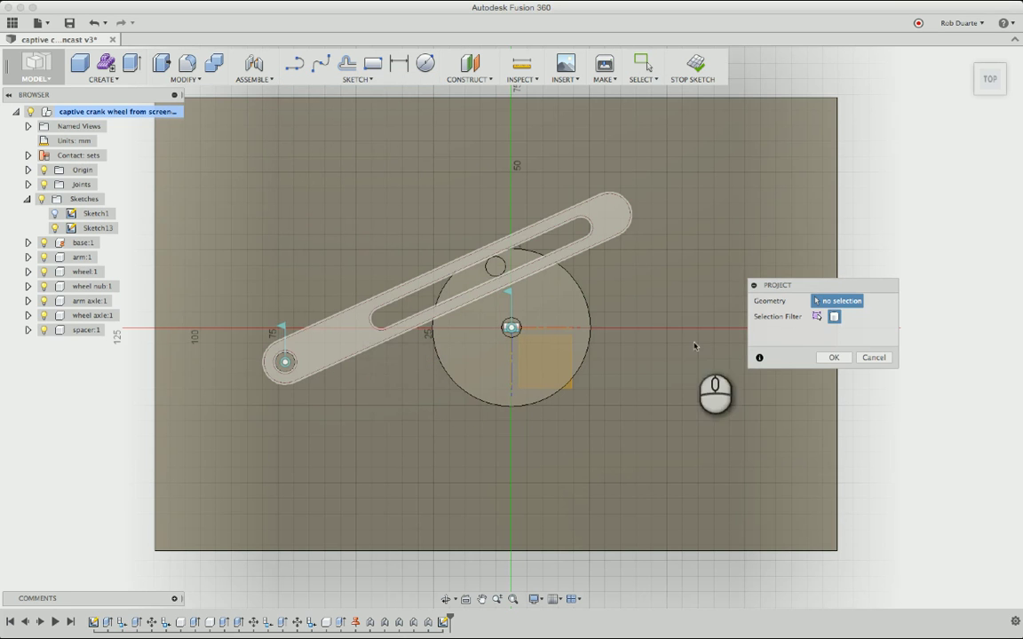
left_click(832, 317)
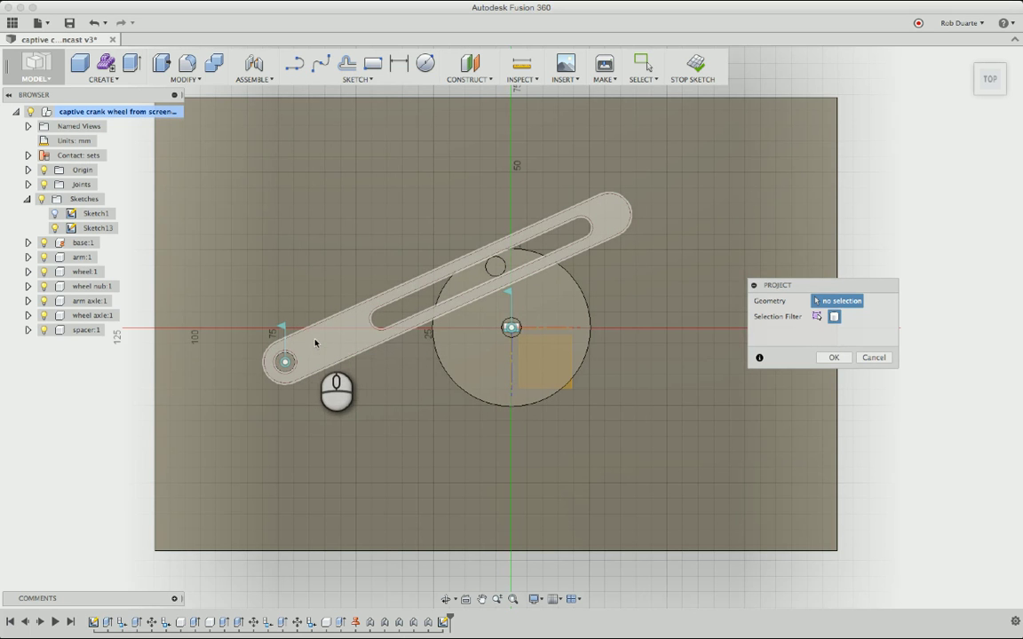
scroll(315, 344, "up", 5)
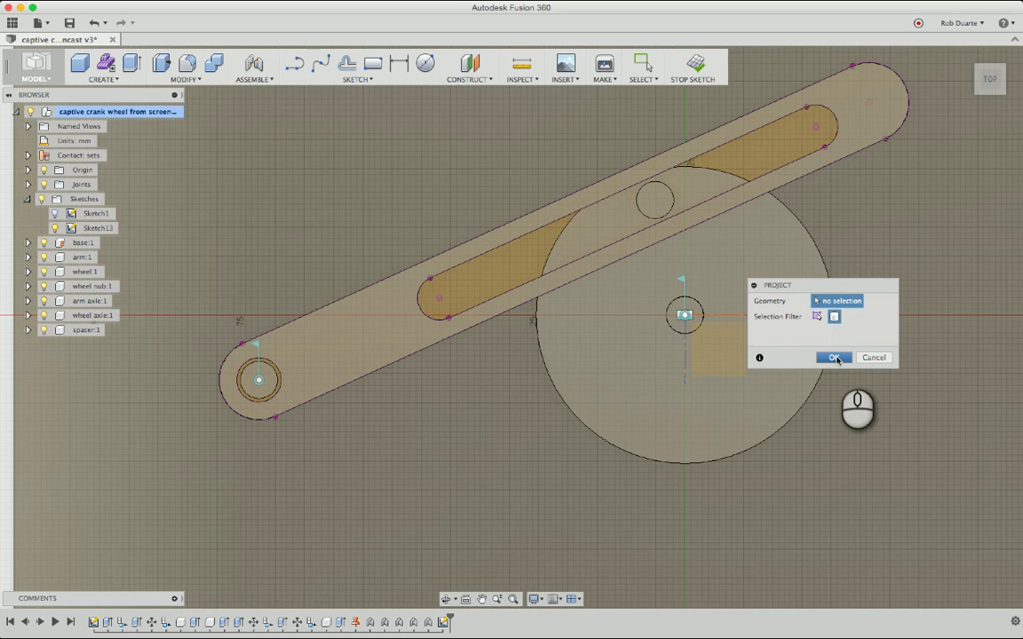
left_click(835, 358)
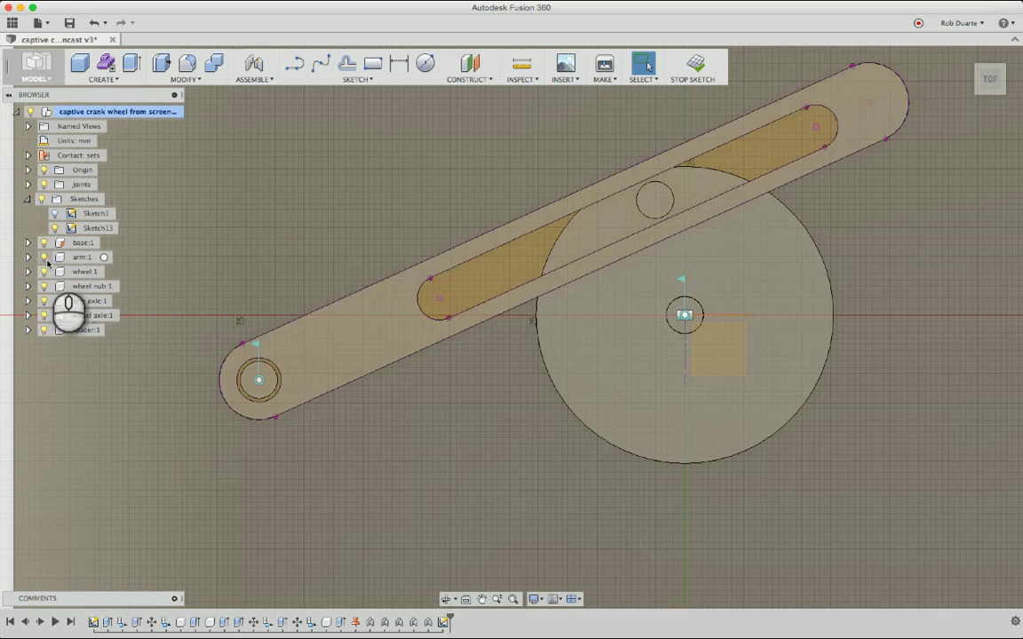
Hide the arm, wheel, wheel nub, spacer and base plate bodies
left_click(46, 257)
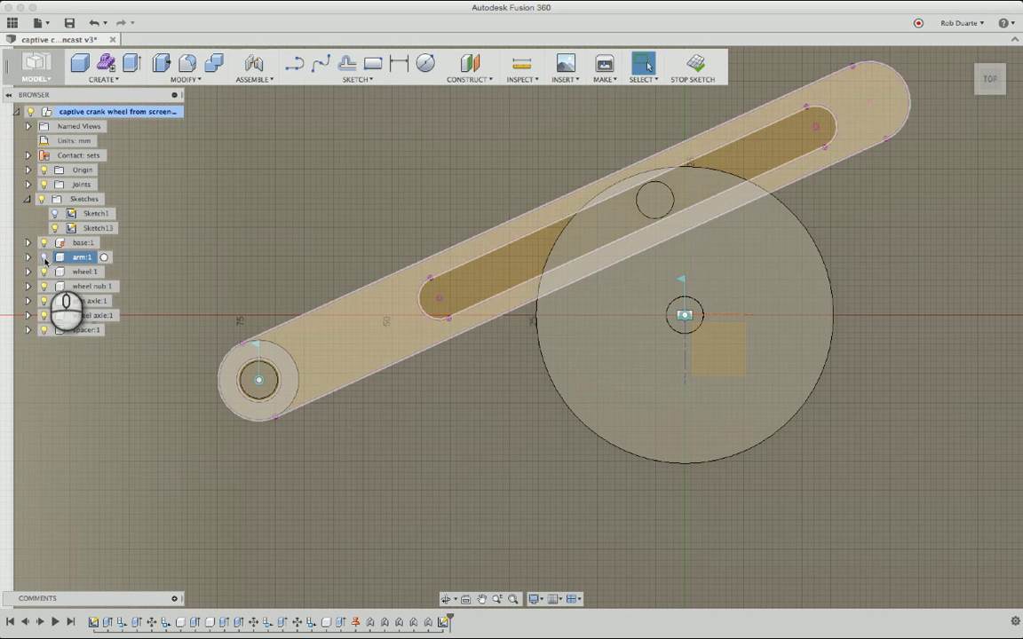
left_click(45, 258)
left_click(44, 272)
left_click(44, 286)
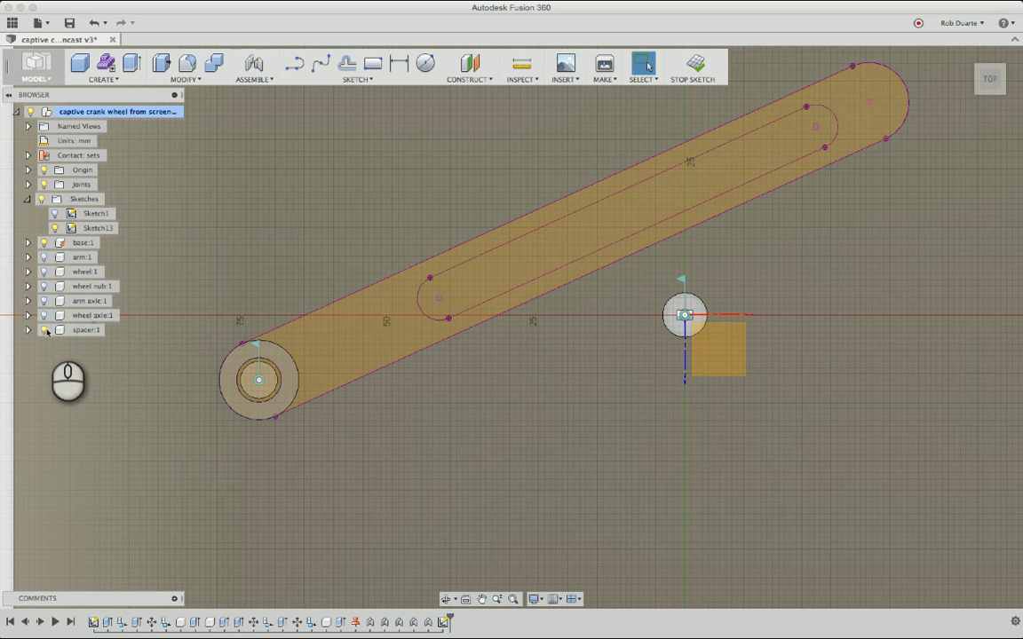
left_click(44, 330)
left_click(45, 329)
left_click(43, 242)
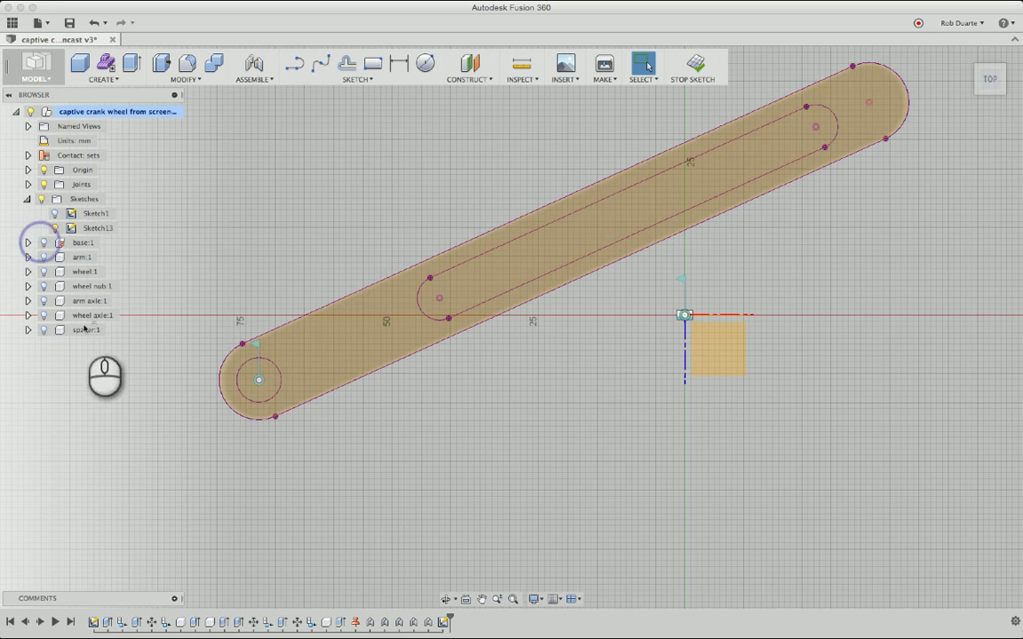
Finish the sketch and rename Sketch13 to 'arm sketch'
left_click(701, 64)
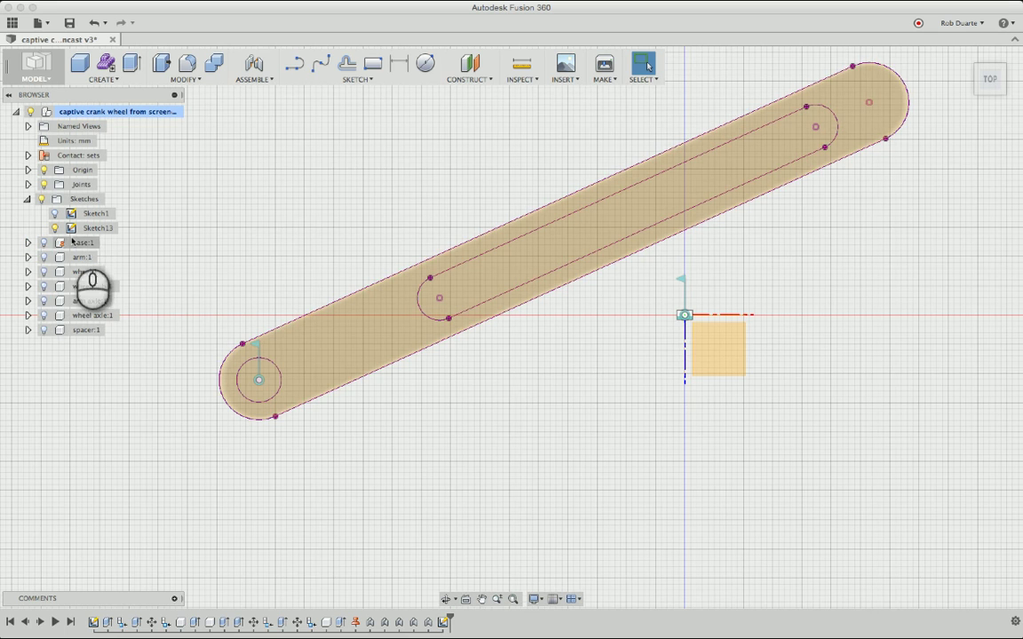
double_click(98, 228)
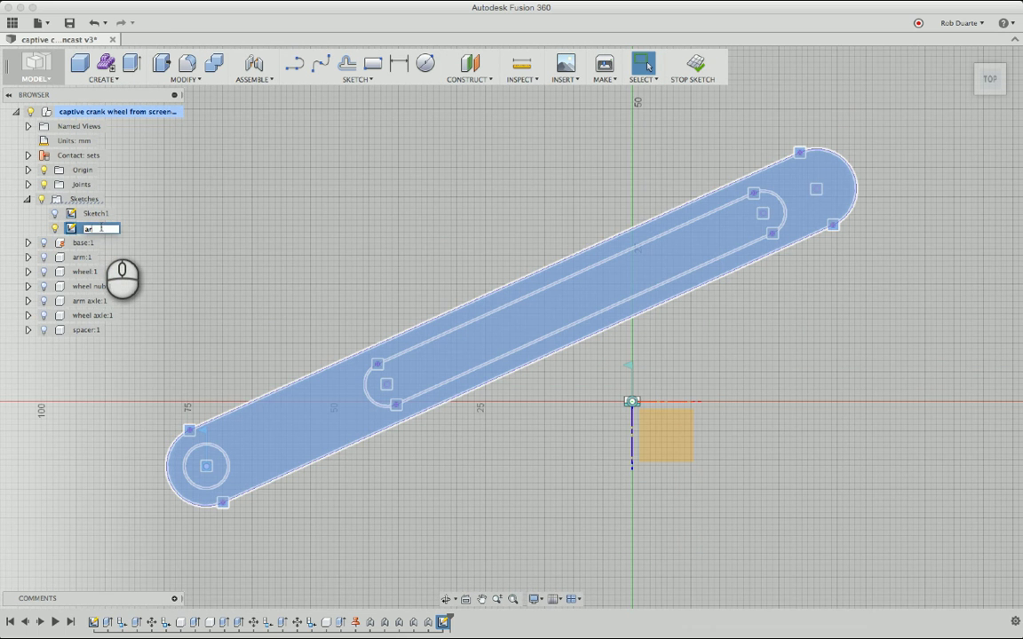
type("arm sketch")
key("Return")
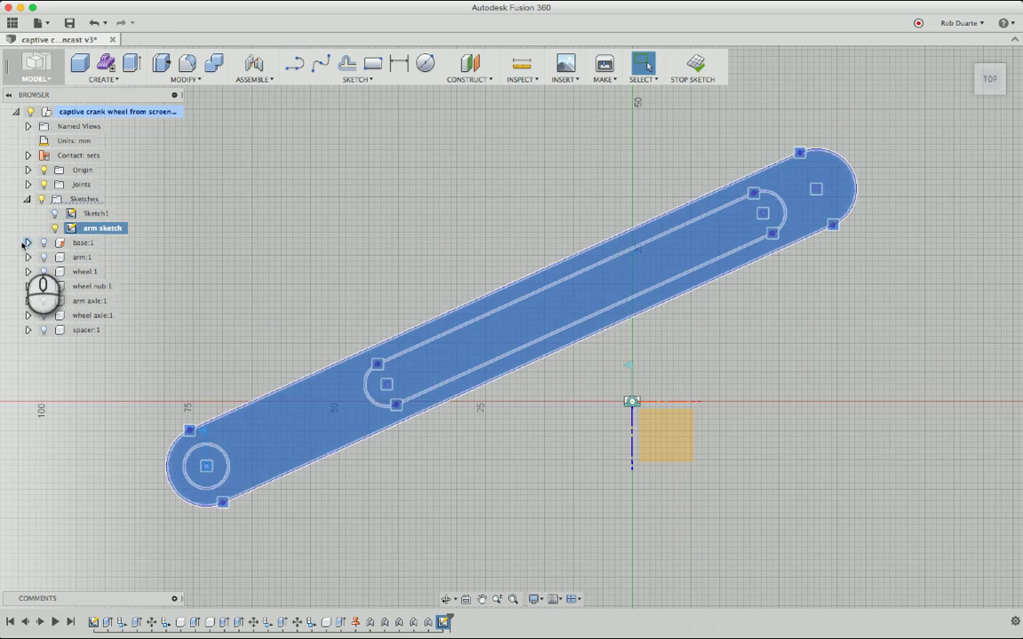
Expand the Joints folder, show the base plate and wheel again, and select the wheel
left_click(27, 184)
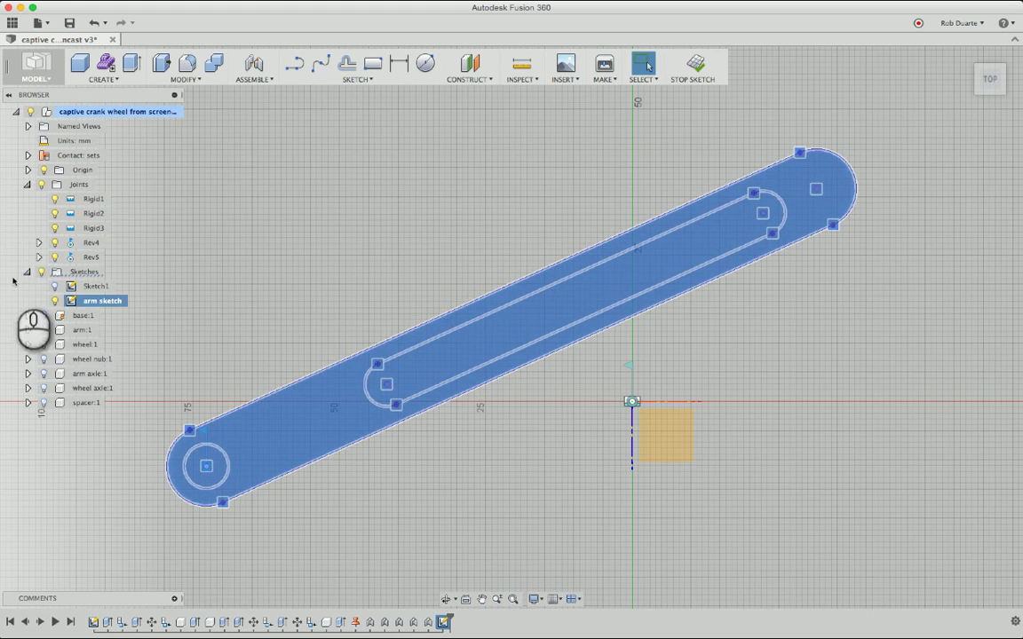
left_click(44, 315)
left_click(44, 345)
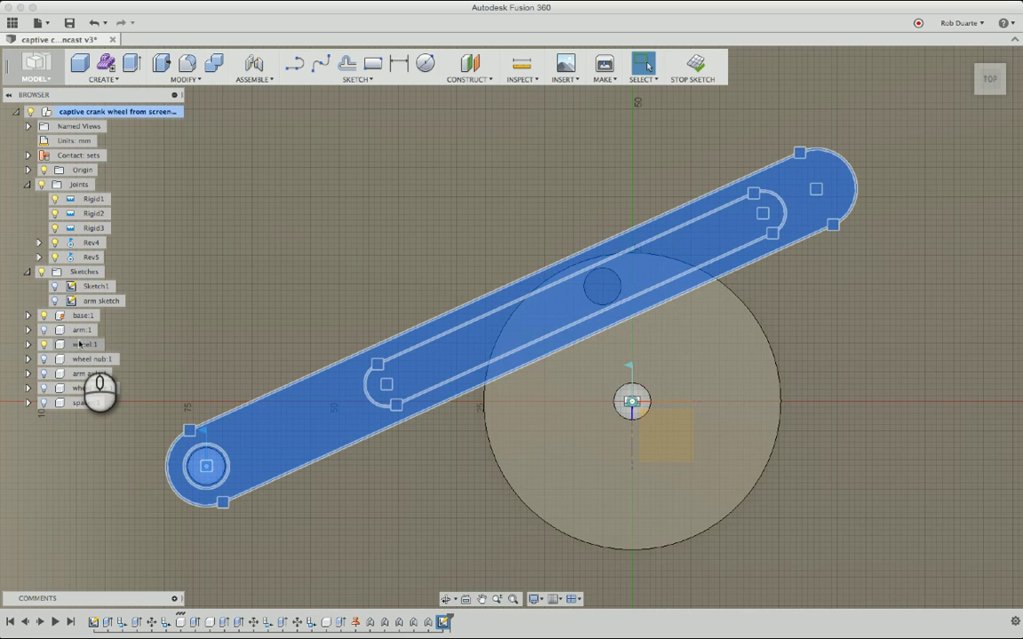
left_click(79, 346)
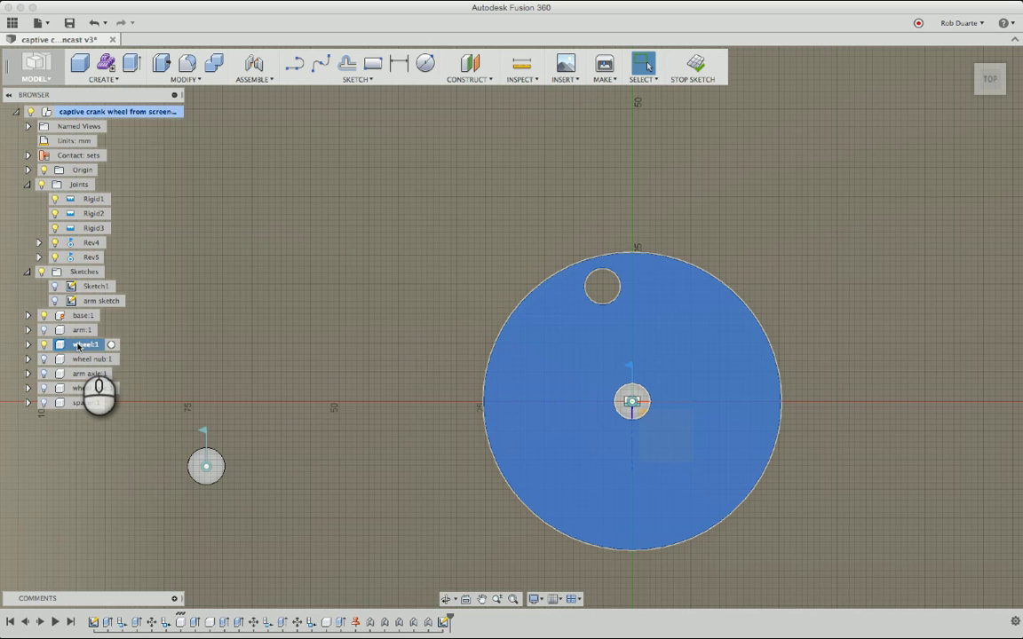
Start a sketch on the wheel face, then exit it without drawing
left_click(358, 79)
left_click(349, 89)
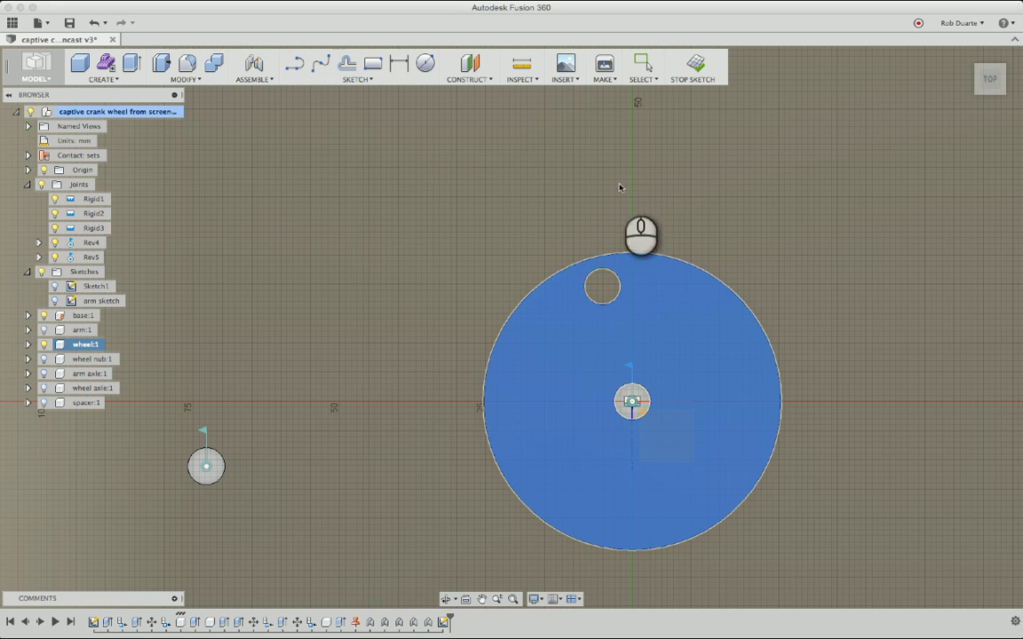
left_click(661, 427)
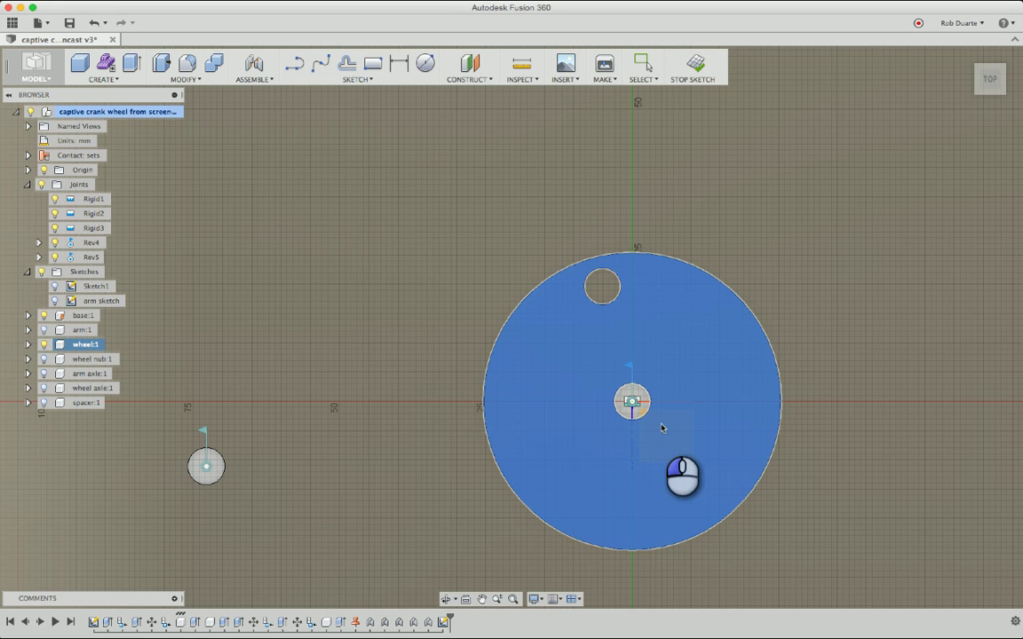
left_click(696, 64)
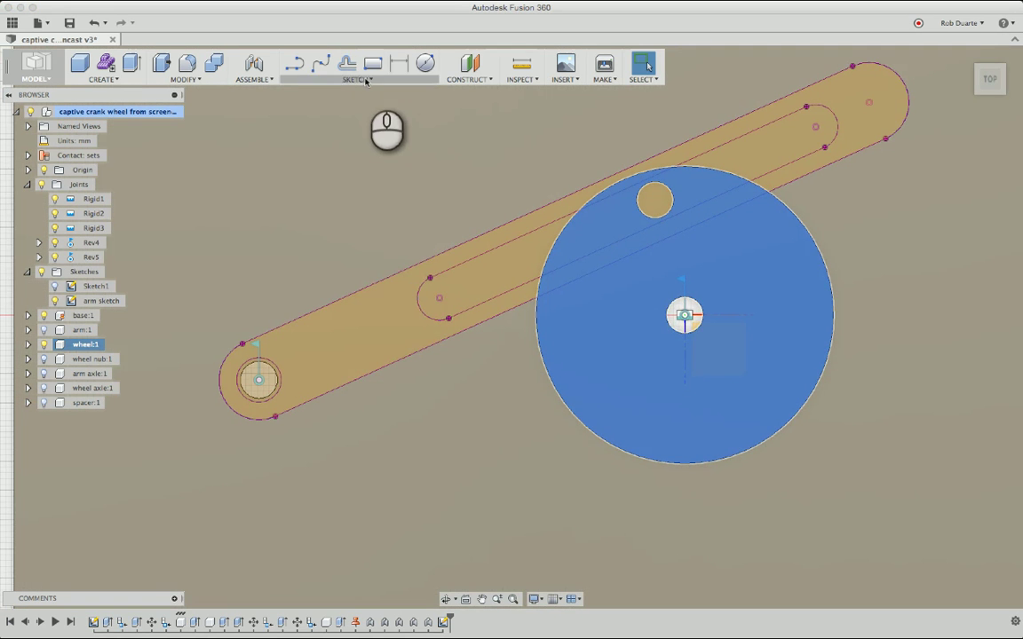
Create Sketch14 on a plane chosen from the pick list and hide the arm sketch
left_click(360, 78)
left_click(364, 94)
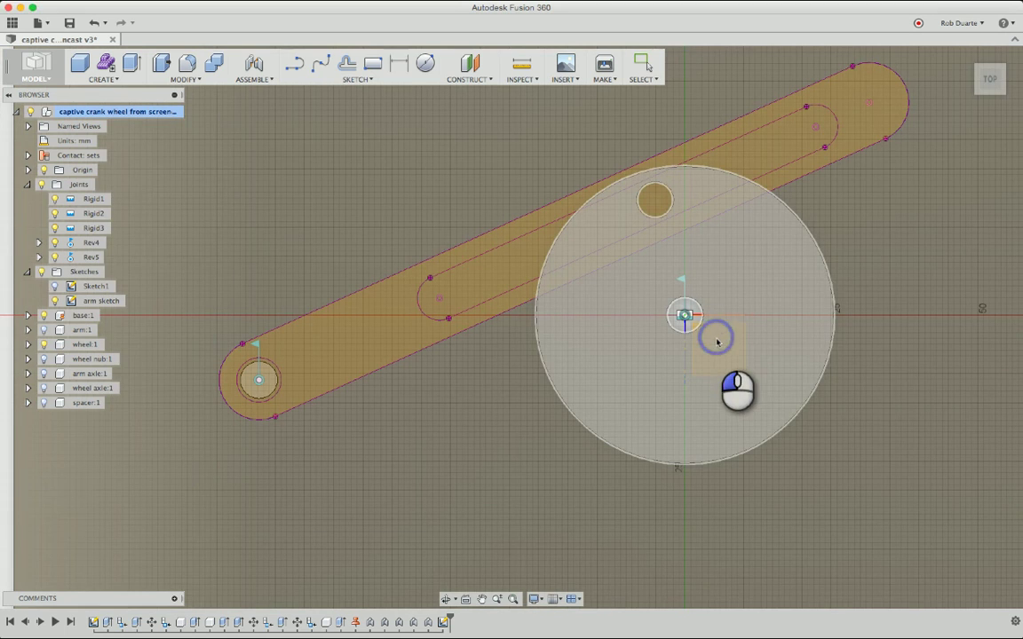
left_click(717, 341)
left_click(732, 382)
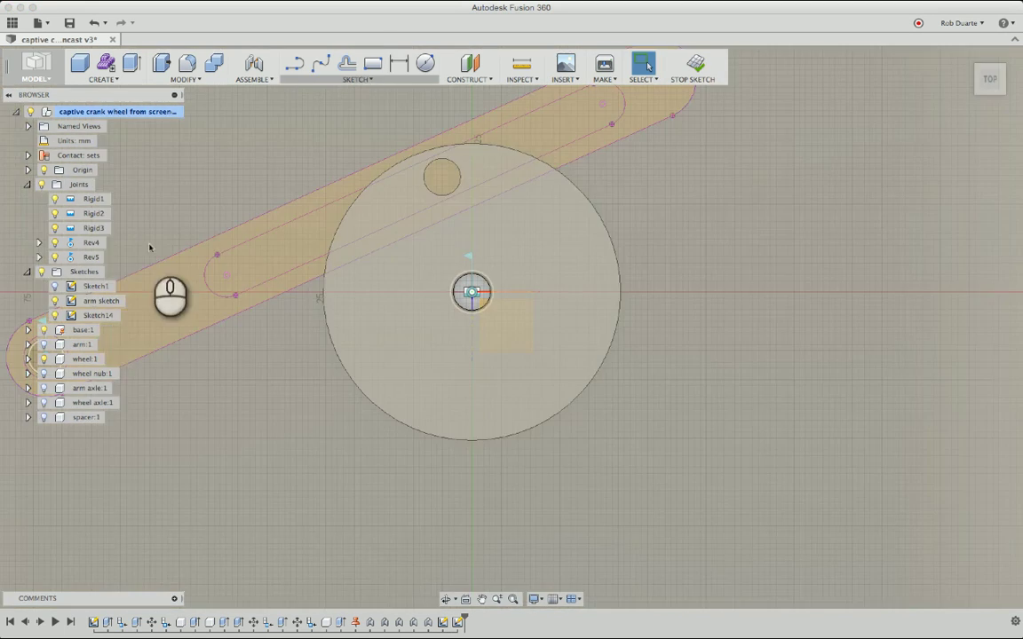
left_click(56, 301)
Project the wheel disc face's outline into Sketch14 and finish the sketch
left_click(355, 80)
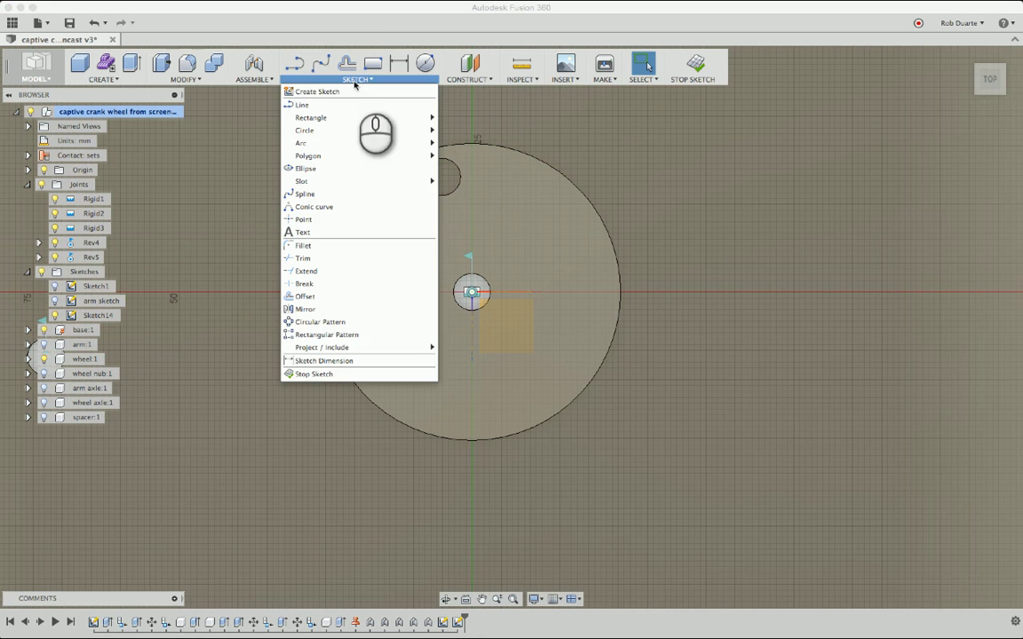
mouse_move(417, 347)
left_click(464, 347)
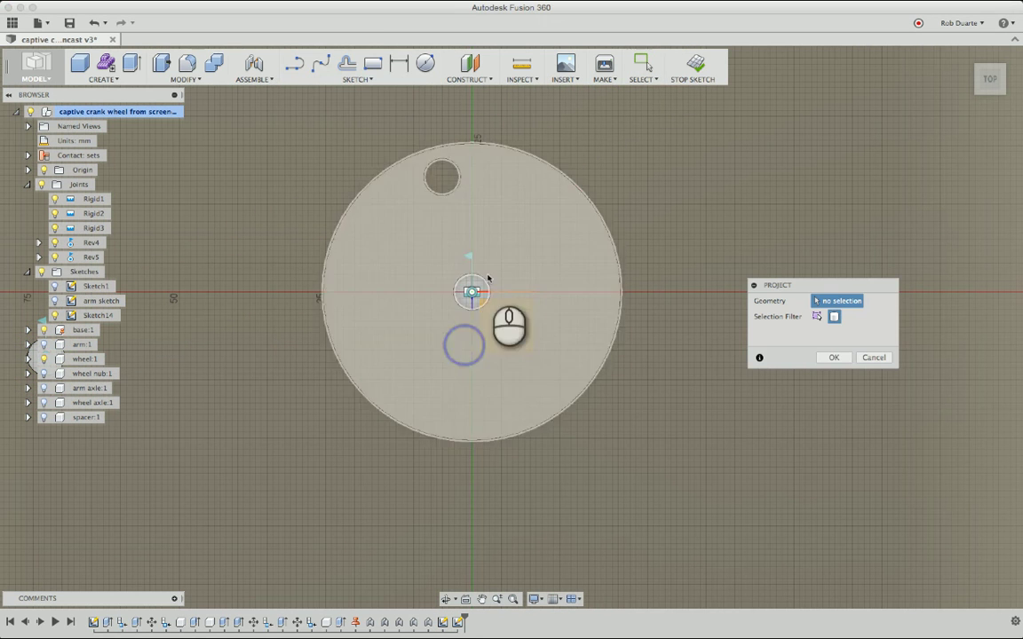
left_click(494, 264)
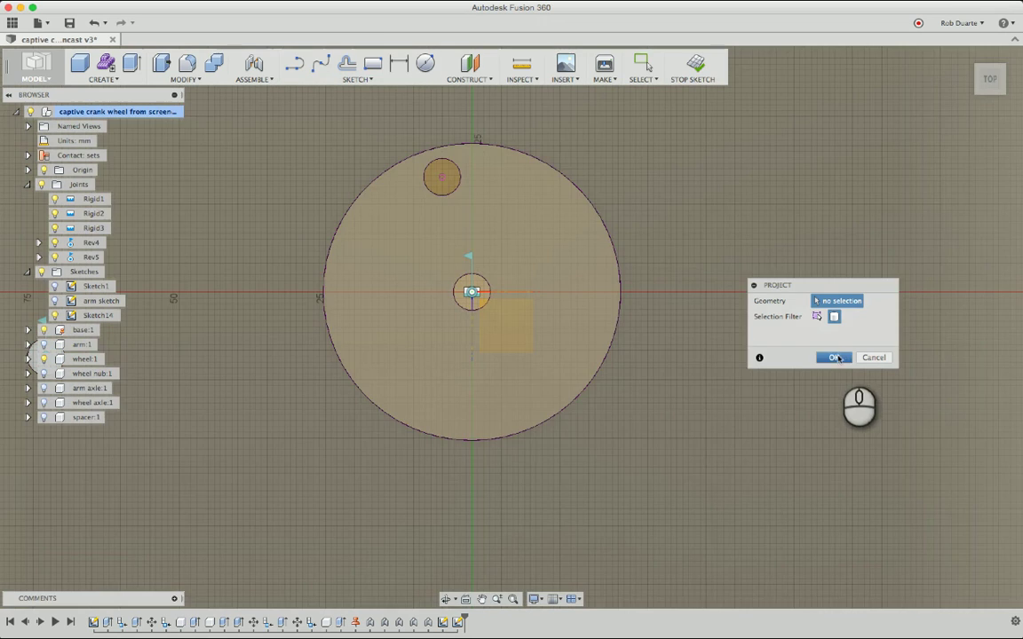
left_click(835, 357)
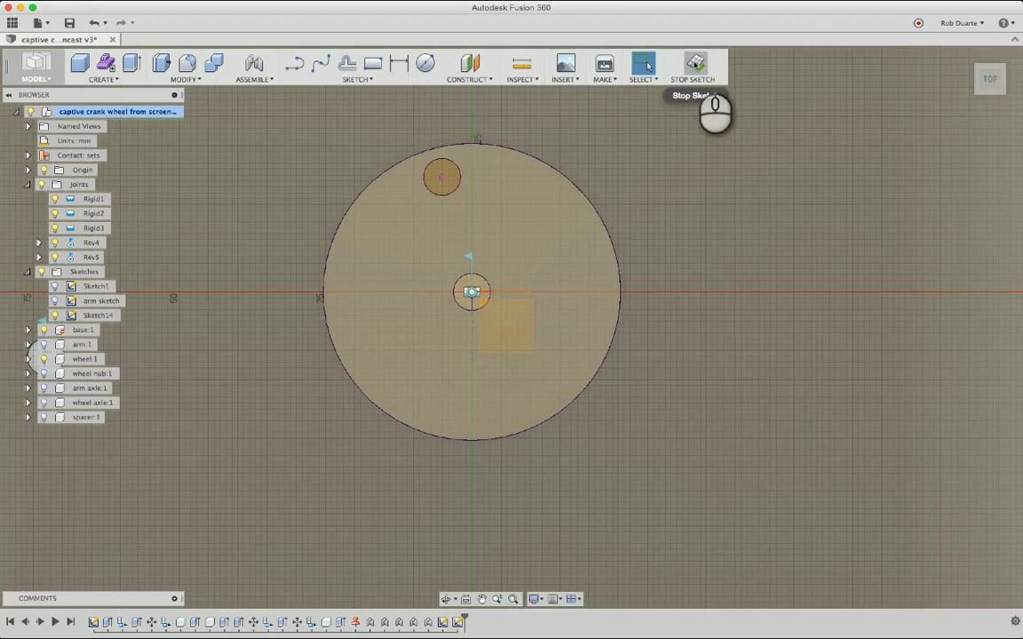
left_click(695, 63)
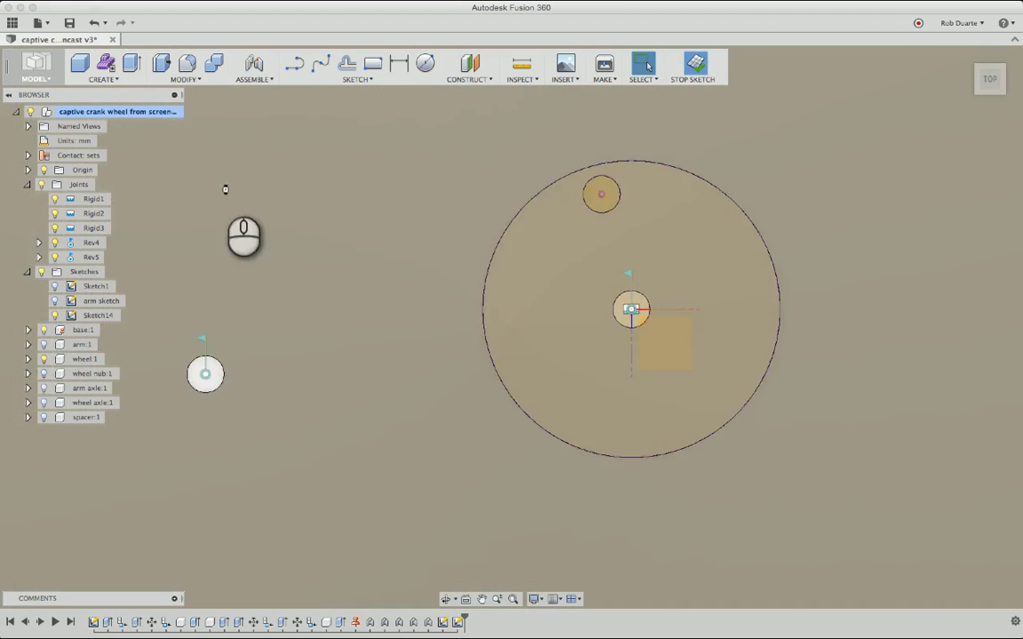
Rename Sketch14 to 'wheel sketch'
double_click(86, 317)
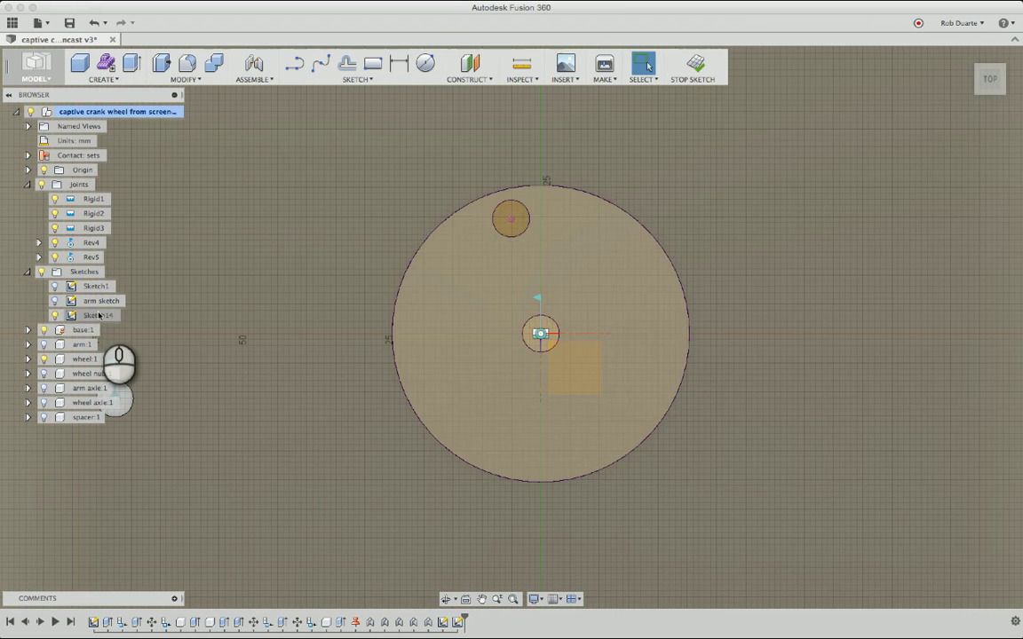
left_click(99, 317)
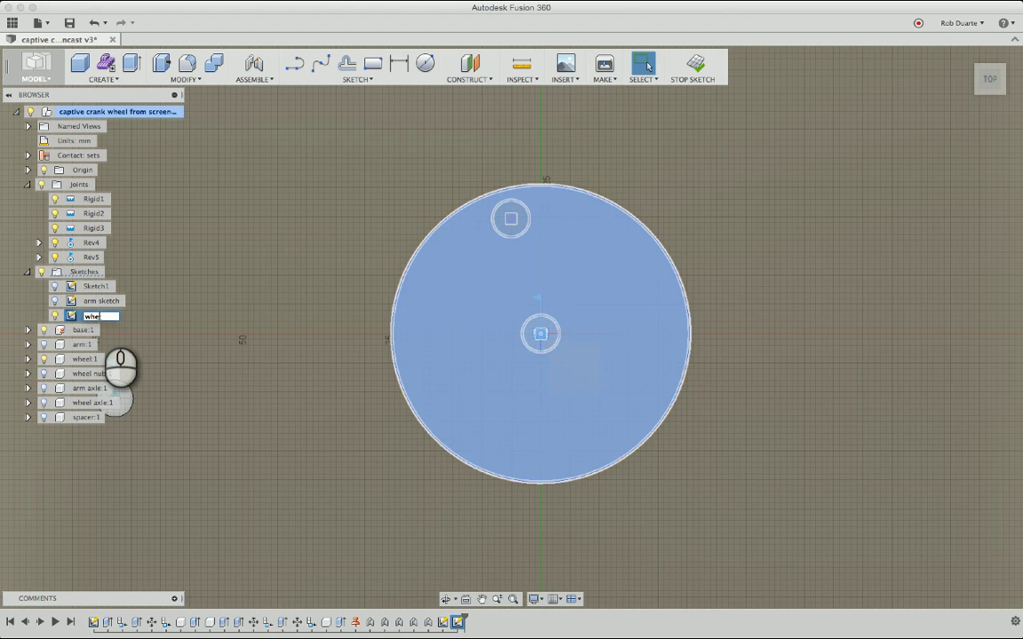
type("wheel sketch")
key("Return")
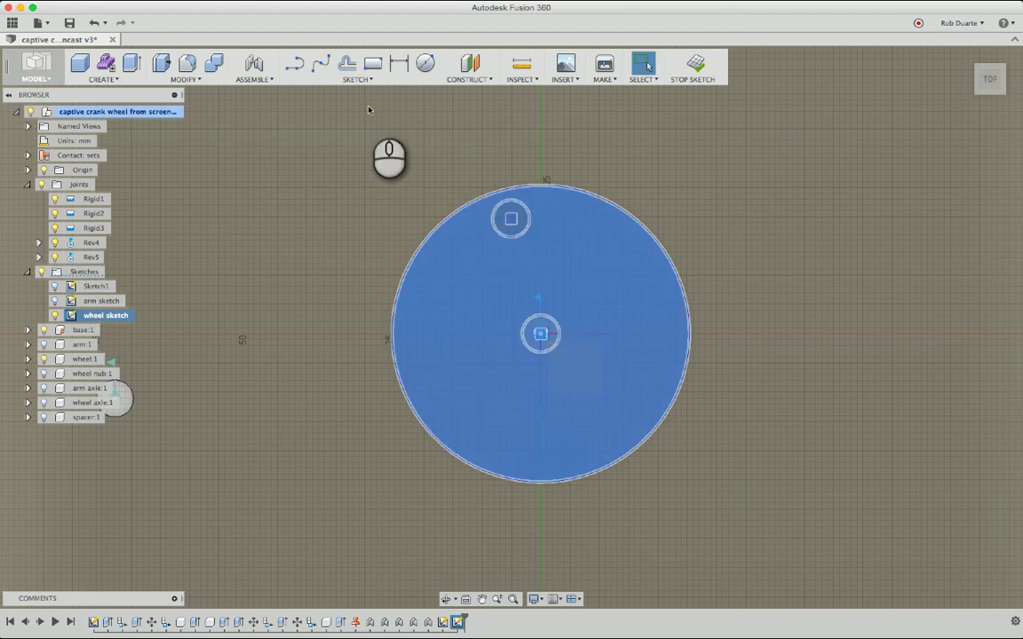
left_click(695, 64)
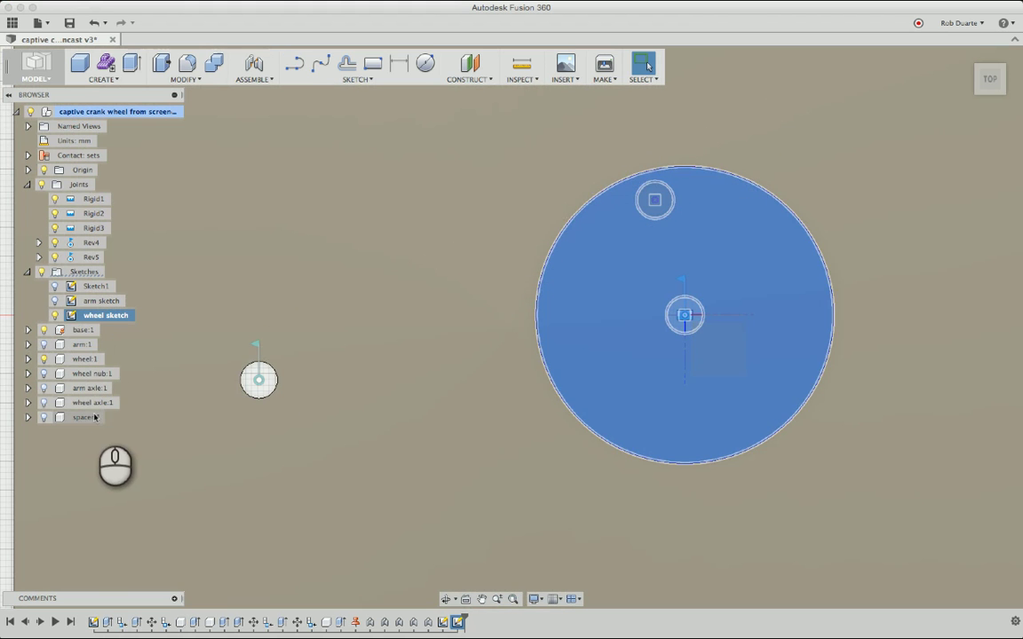
Hide the base:1 body in the browser
scroll(359, 347, "down", 2)
scroll(360, 347, "down", 3)
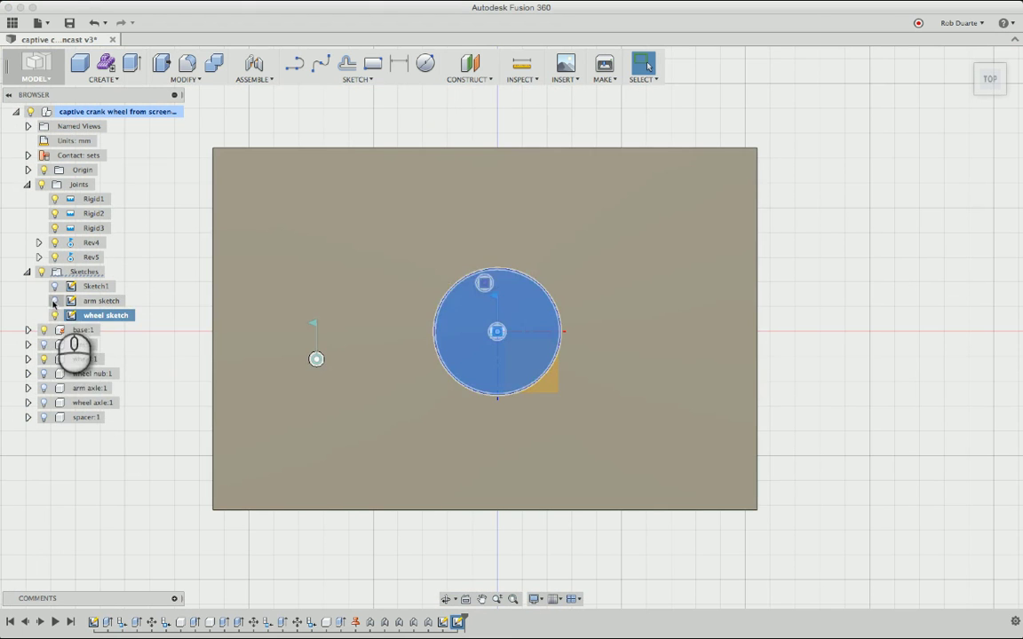
left_click(44, 329)
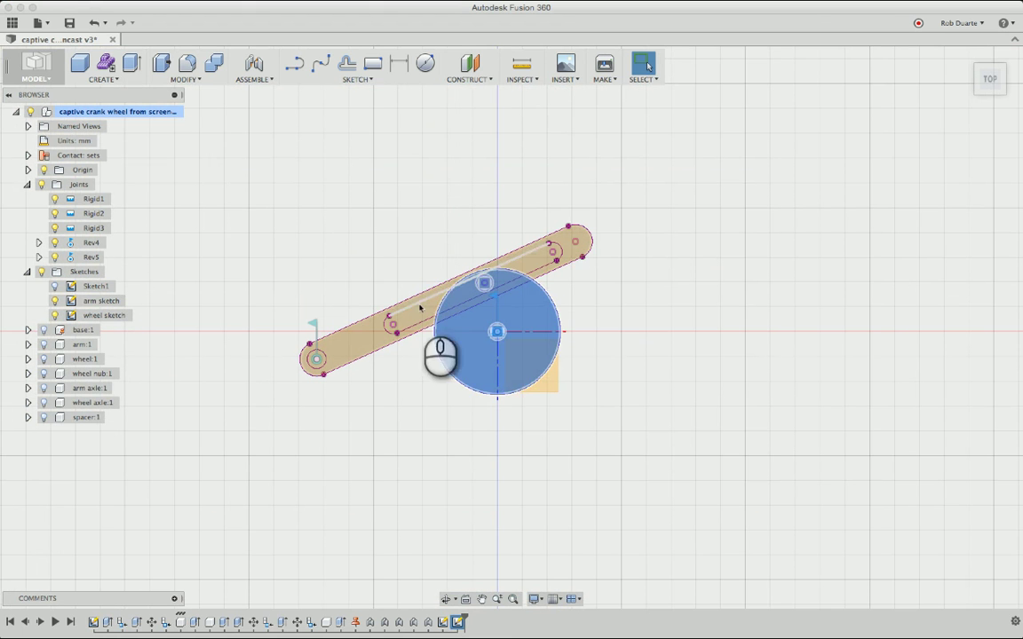
Start a Save As DXF of the arm sketch, then cancel the dialog
right_click(104, 301)
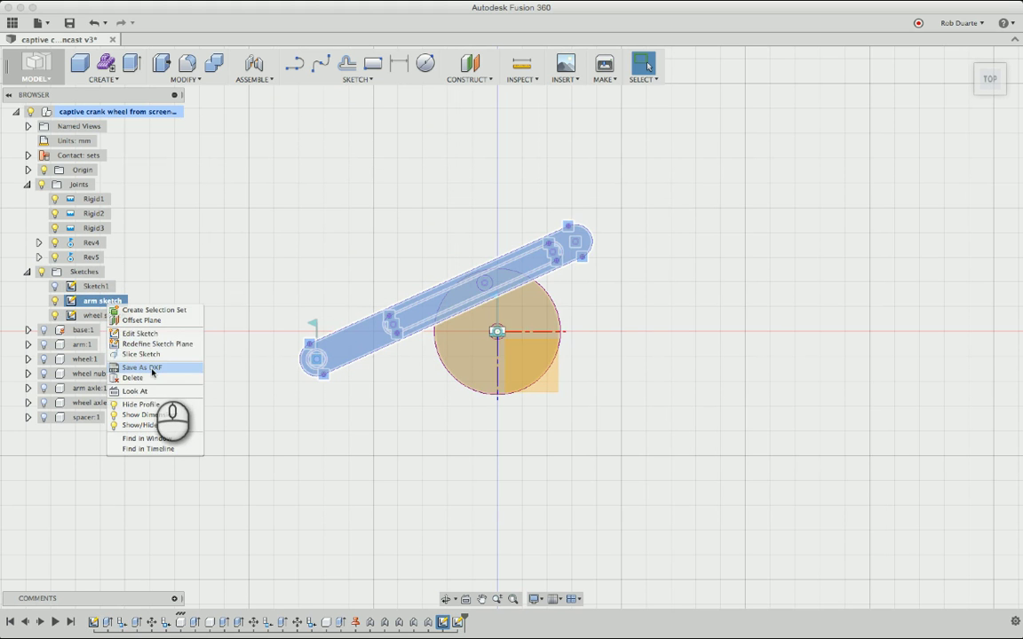
left_click(150, 367)
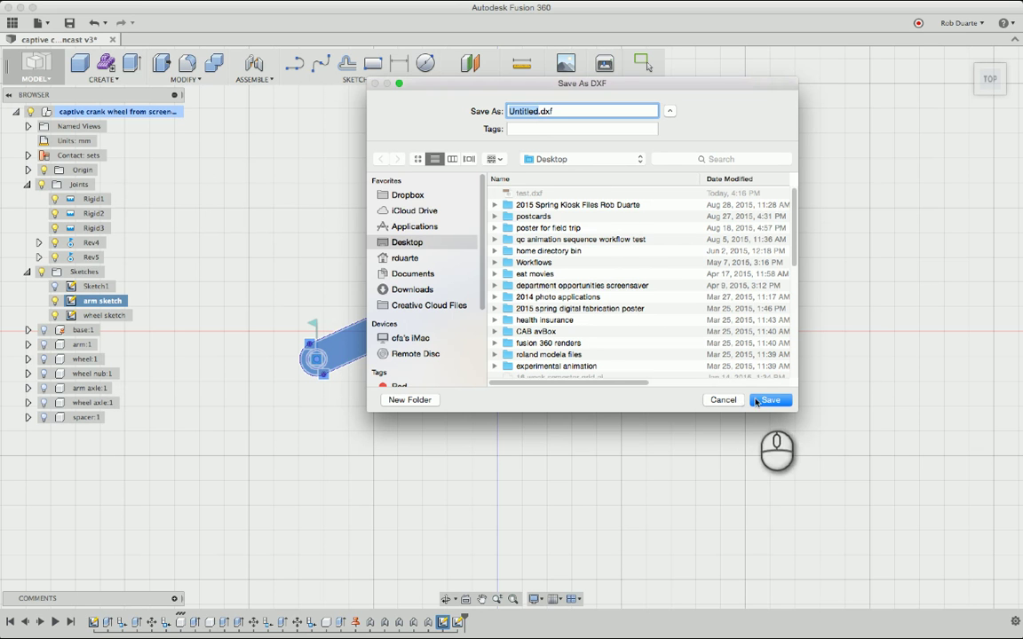
left_click(723, 400)
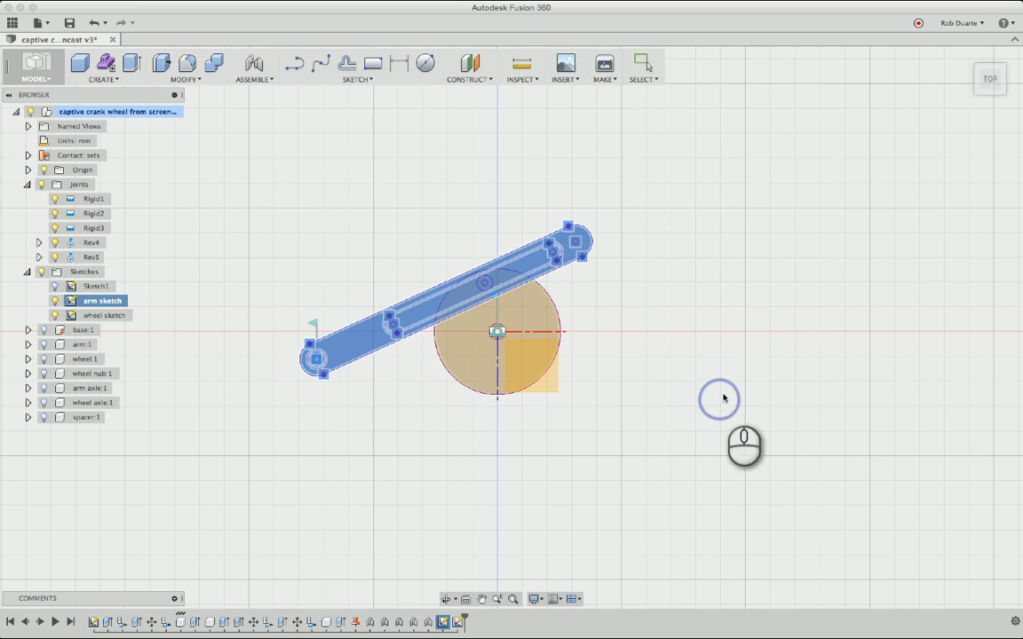
Show Sketch1 and open it for editing
left_click(420, 211)
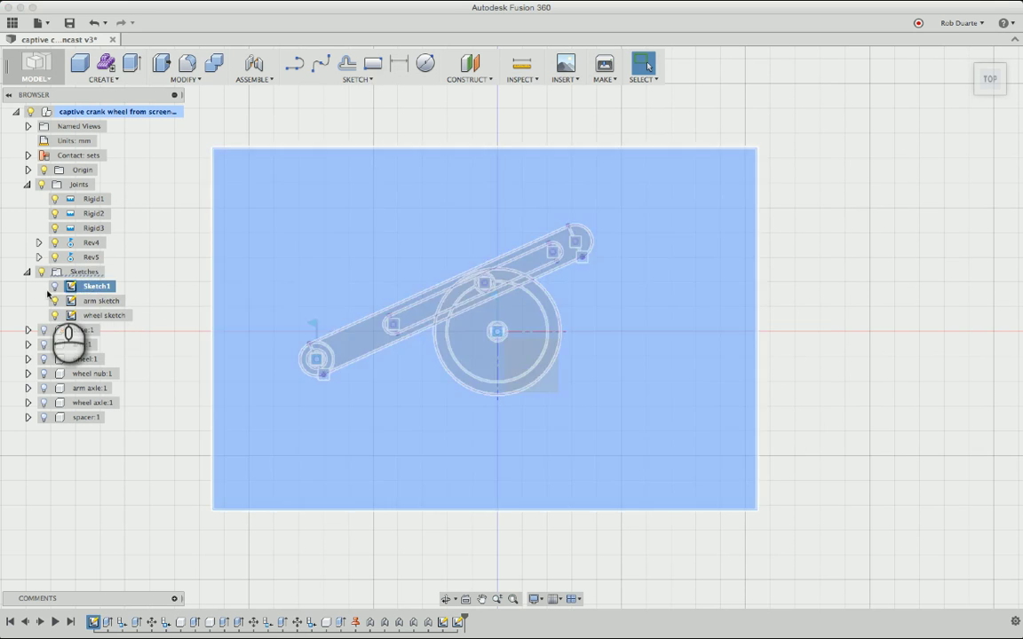
left_click(55, 286)
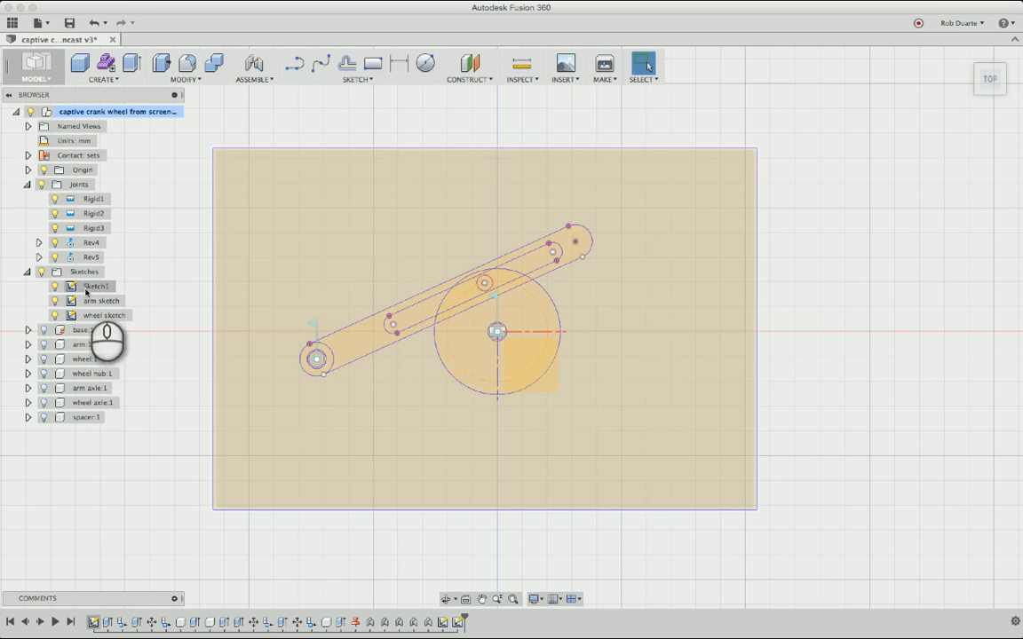
right_click(85, 288)
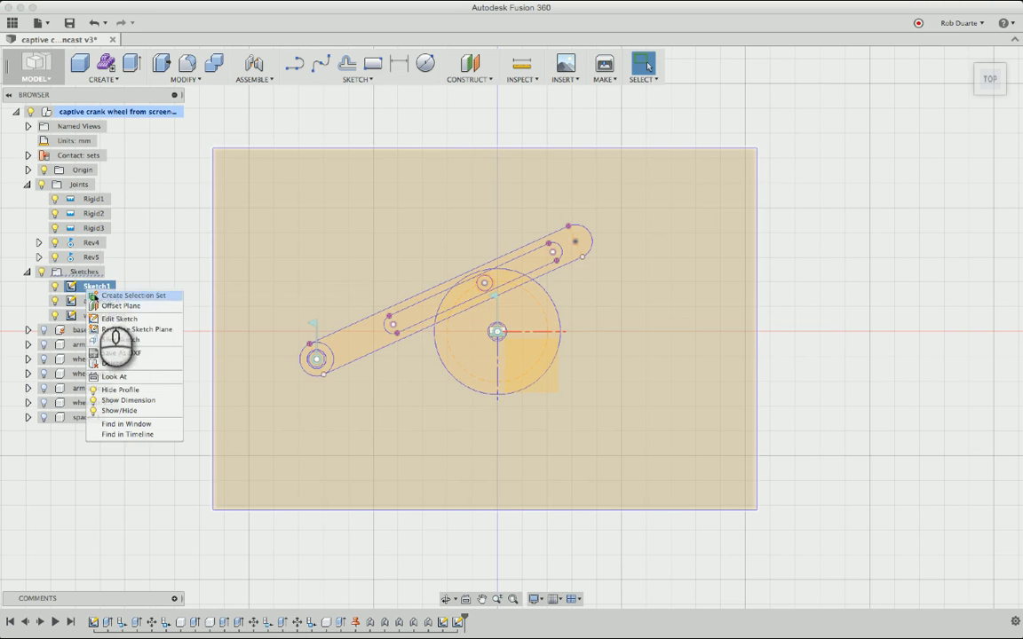
left_click(120, 320)
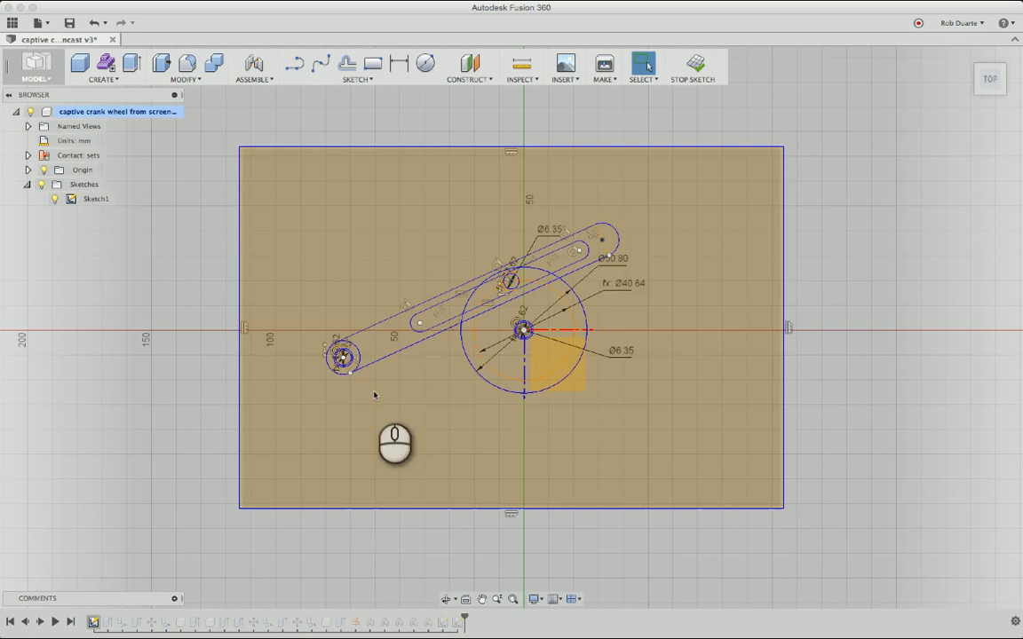
Drag the slot's end point left along the arm, then stop the sketch
left_click(422, 345)
left_click(414, 332)
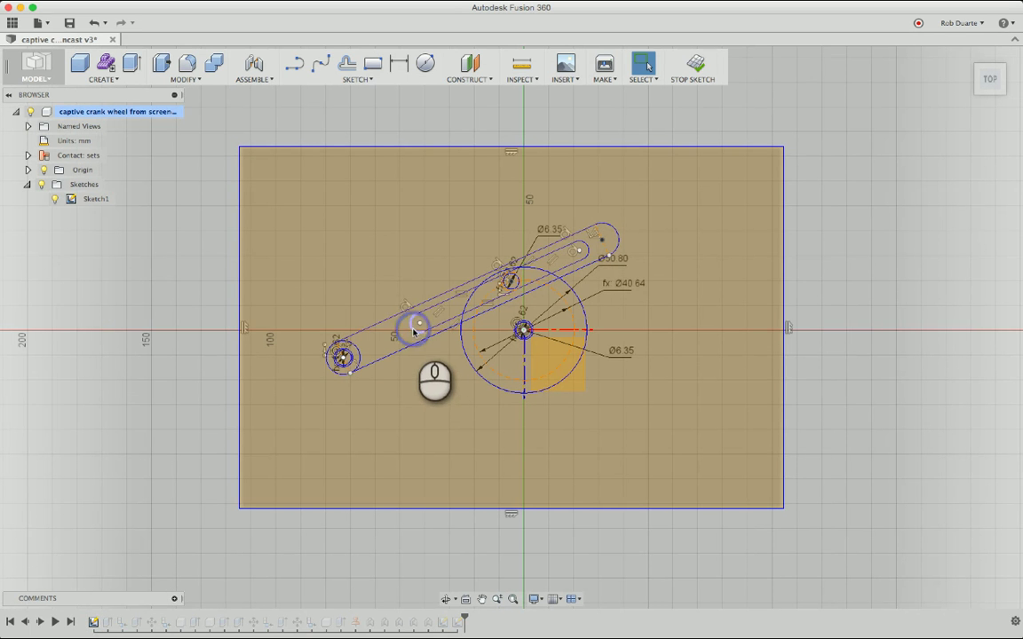
left_click_drag(411, 331, 388, 338)
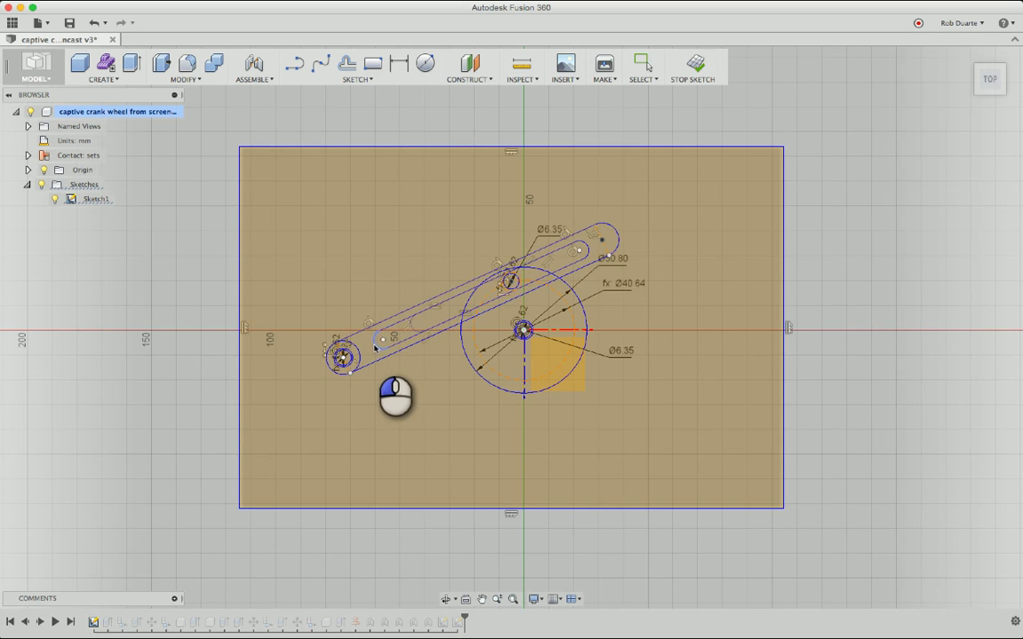
left_click(694, 63)
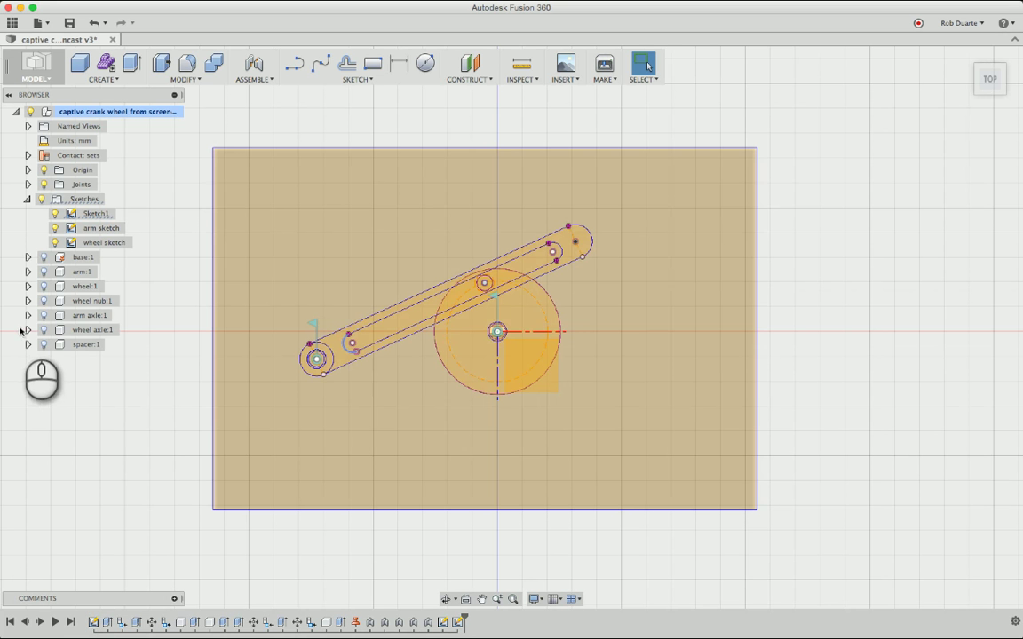
Show base, arm, wheel, nub, both axles and spacer, then swing the arm in Home view
left_click(44, 260)
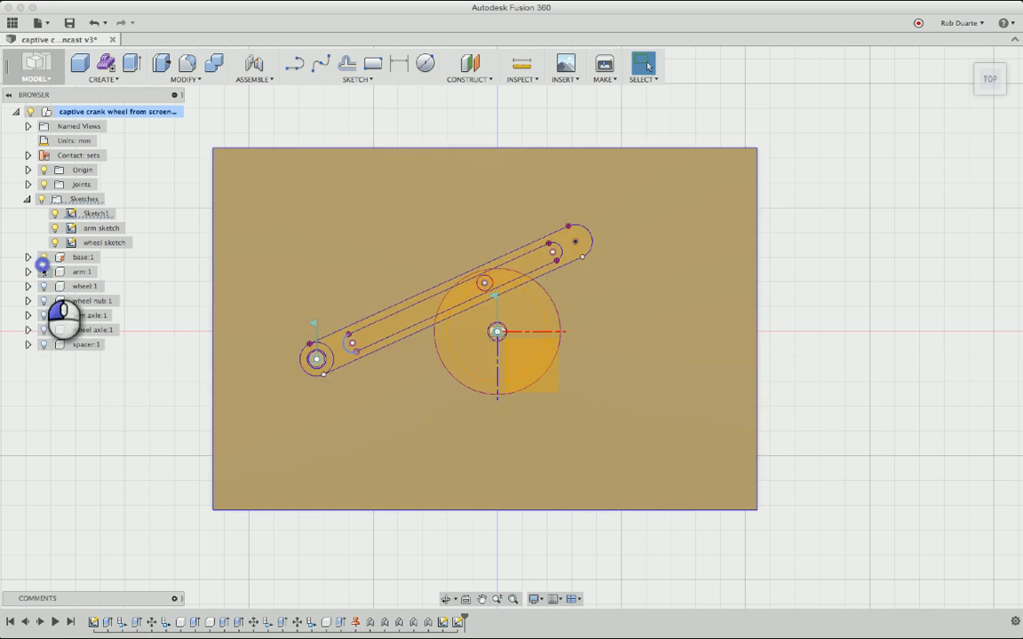
left_click(44, 272)
left_click(44, 286)
left_click(43, 302)
left_click(43, 315)
left_click(44, 329)
left_click(42, 344)
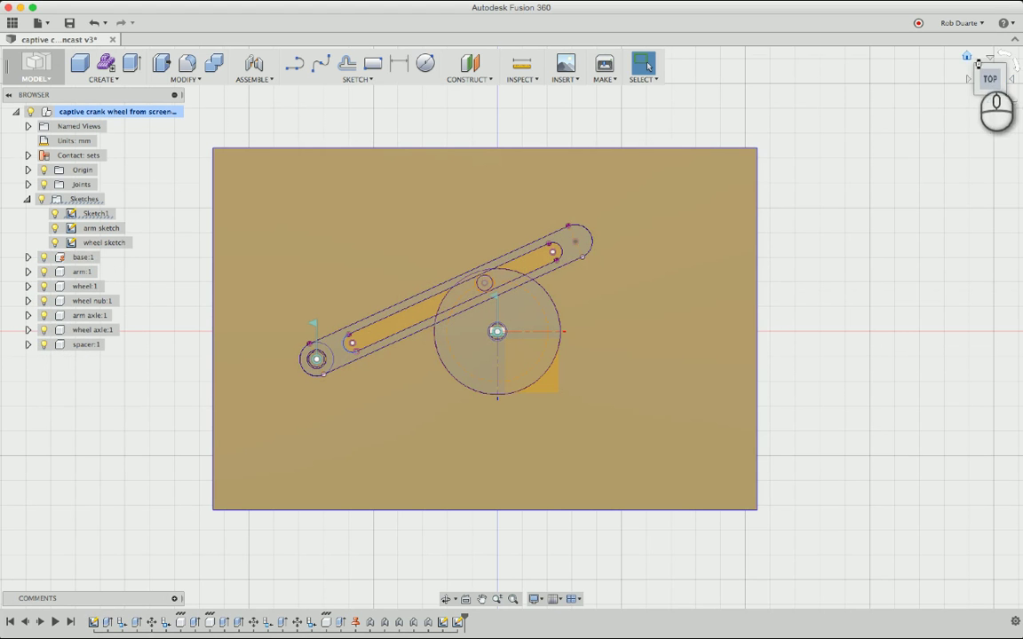
left_click(968, 56)
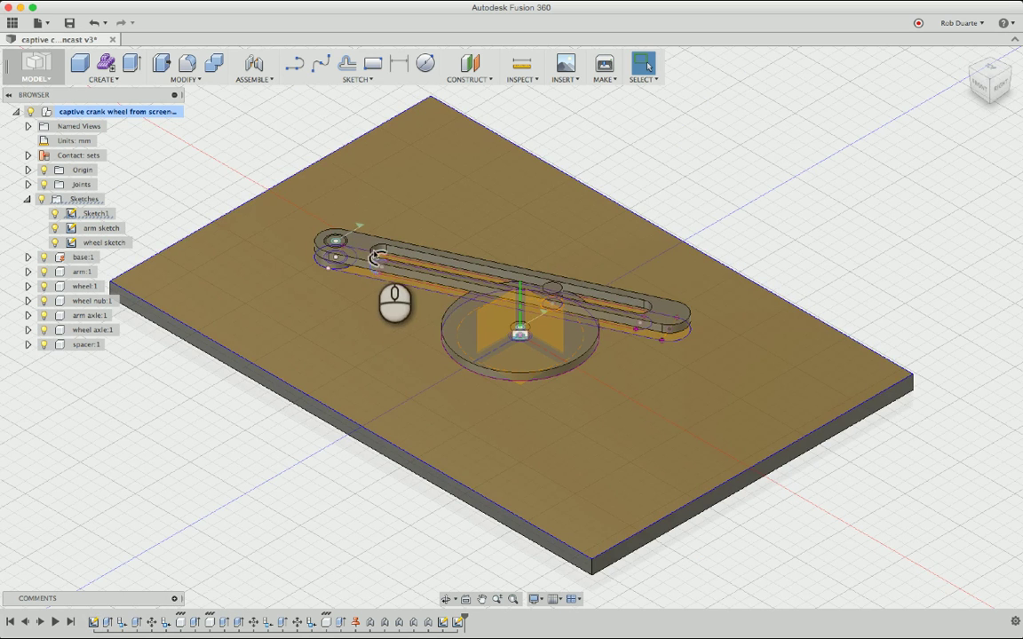
left_click_drag(377, 257, 333, 254)
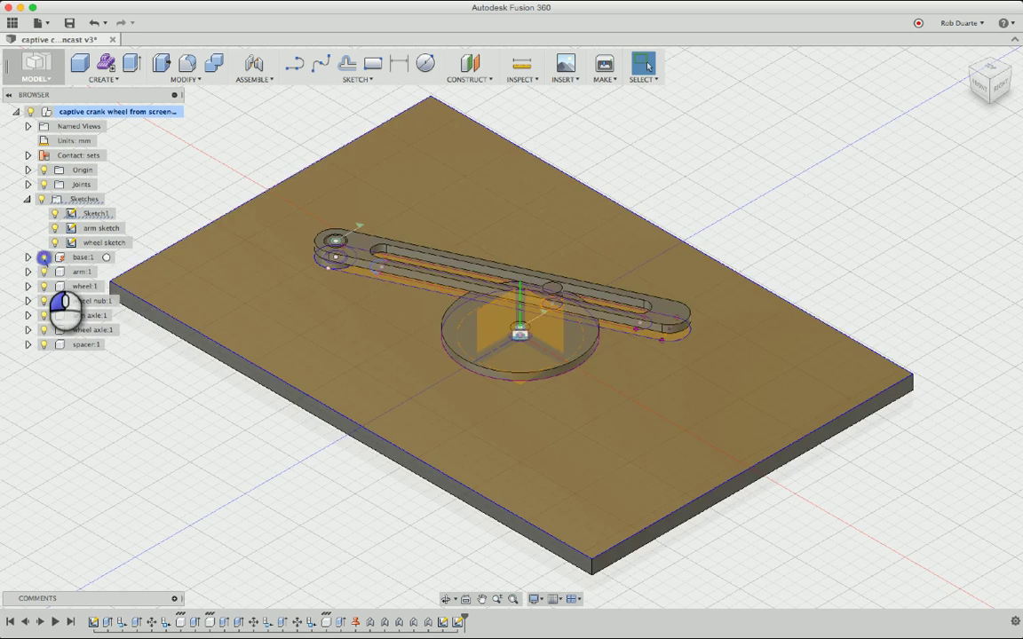
Hide the base, arm, wheel, nub, both axles and spacer bodies
left_click(44, 256)
left_click(44, 270)
left_click(43, 286)
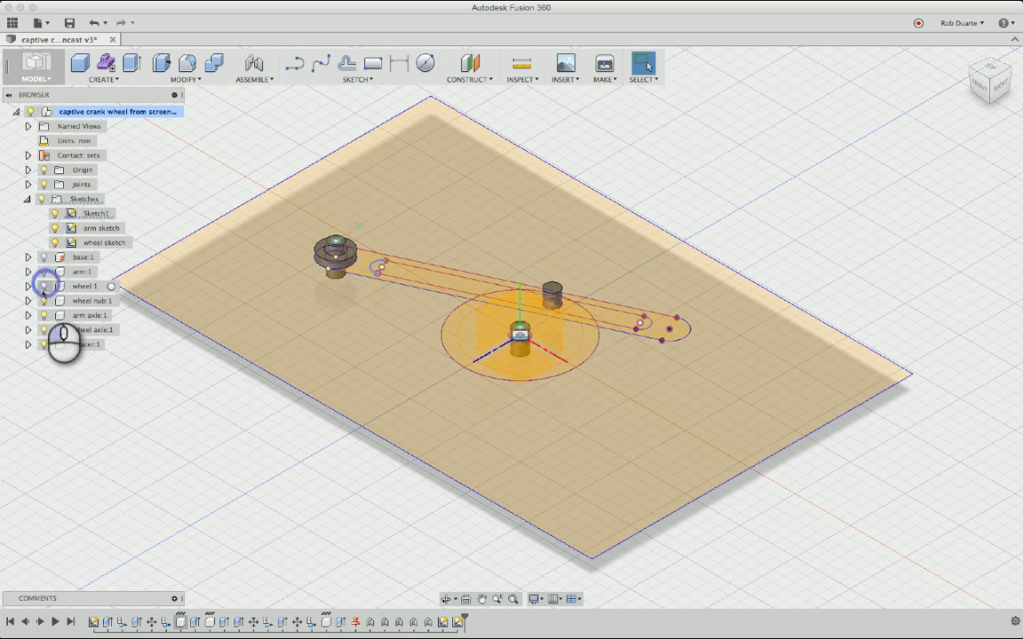
left_click(44, 300)
left_click(44, 315)
left_click(43, 329)
left_click(44, 345)
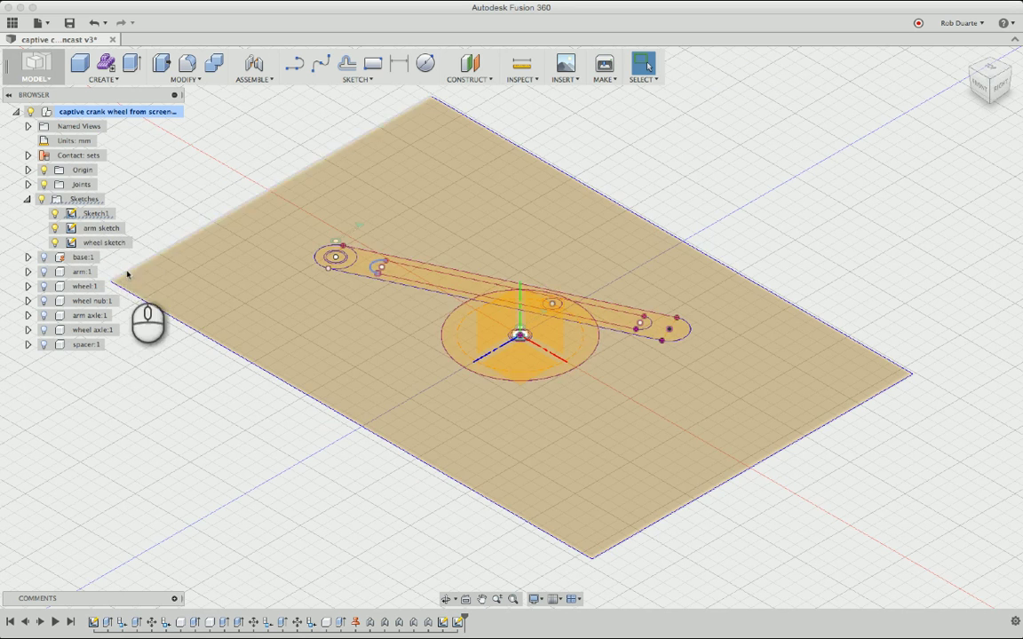
Select the arm sketch and open, then close, its context menu
left_click(110, 228)
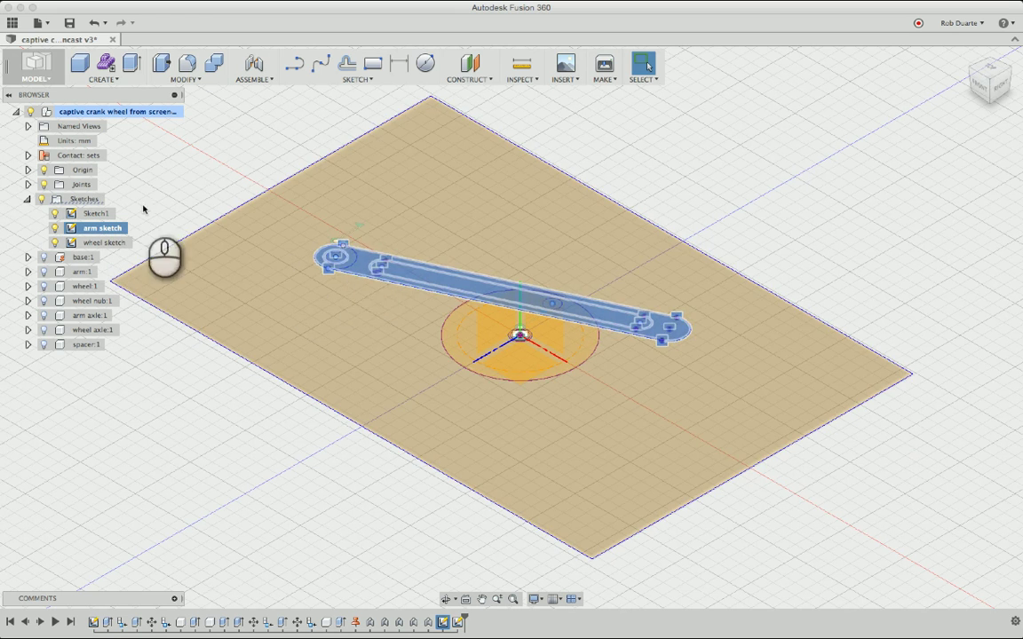
right_click(95, 227)
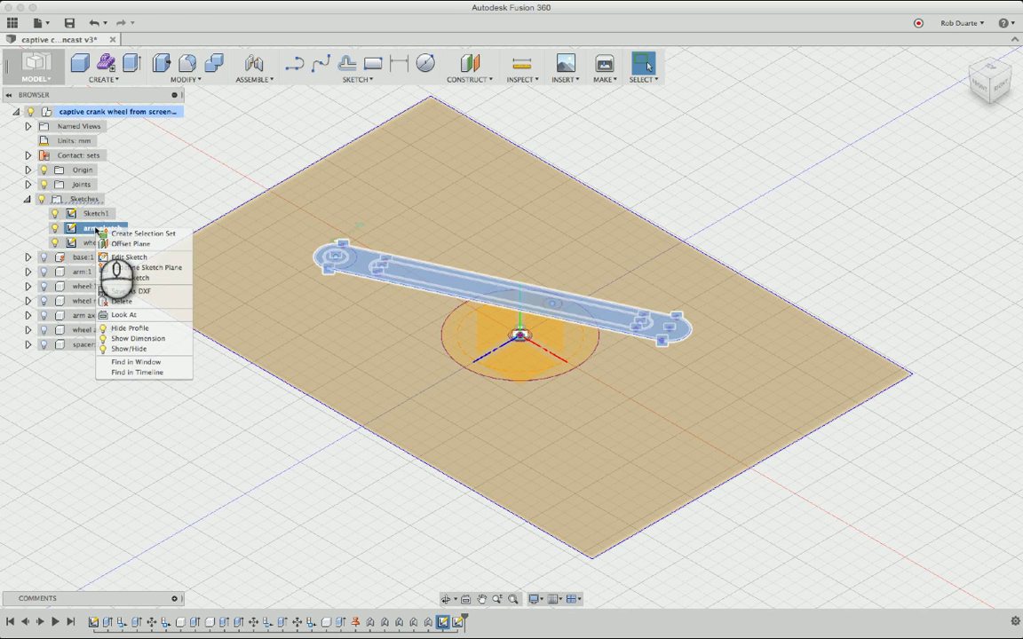
left_click(90, 230)
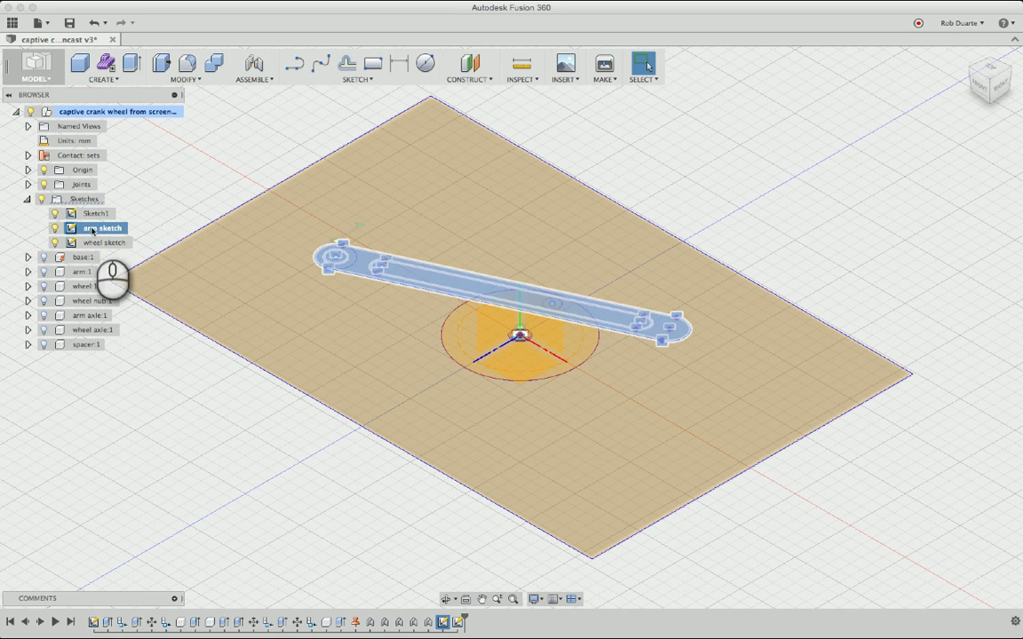
right_click(92, 229)
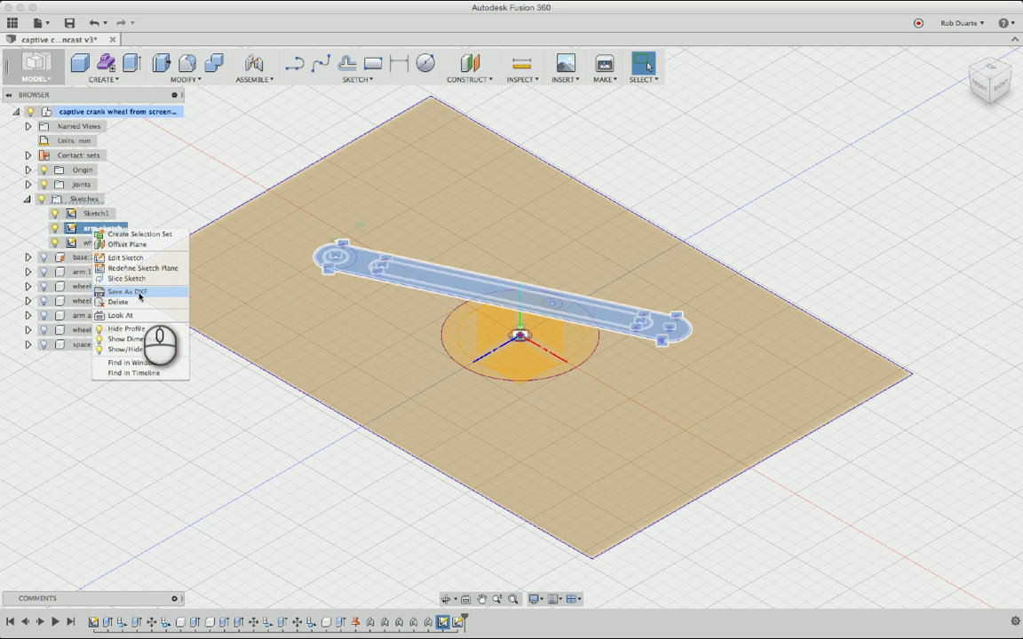
left_click(80, 230)
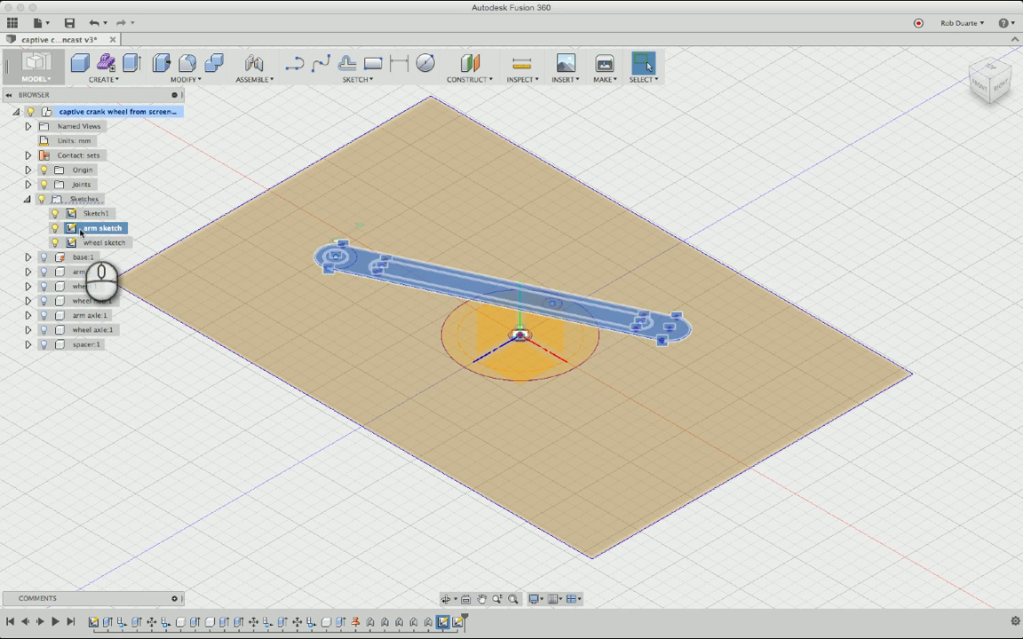